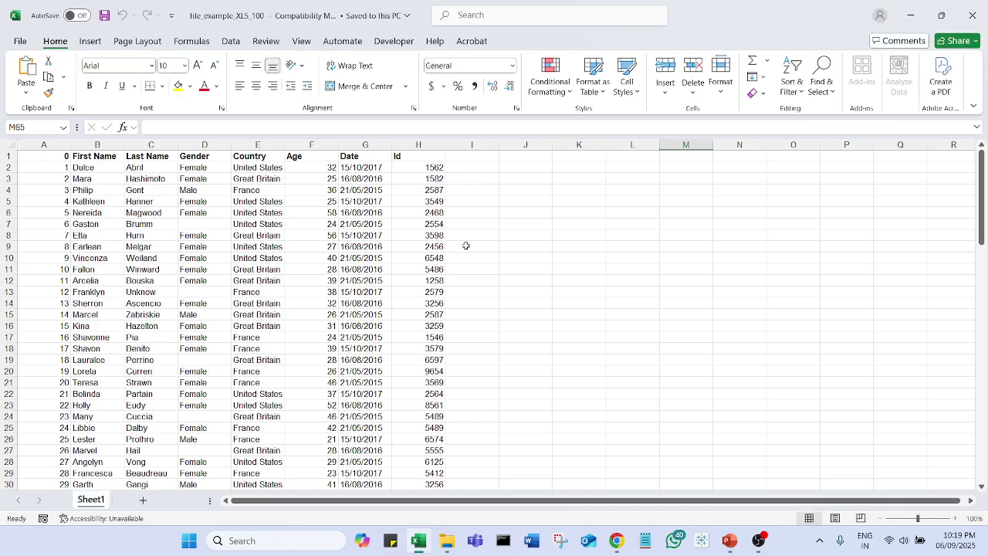
Clear the Gender values in rows 91 and 94 of the worksheet
{"action": "left_click", "coordinate": [542, 280]}
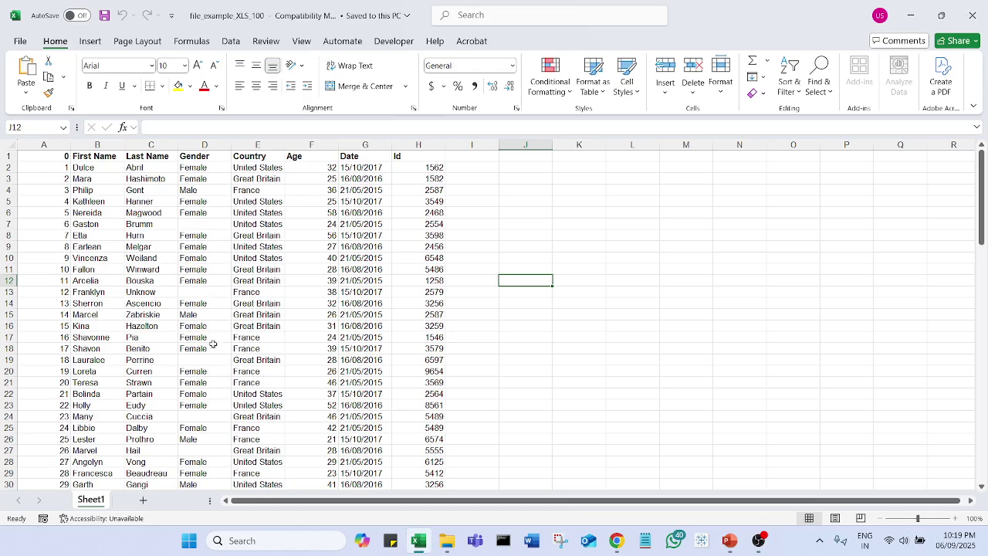
{"action": "scroll", "coordinate": [203, 379], "scroll_direction": "down", "scroll_amount": 5}
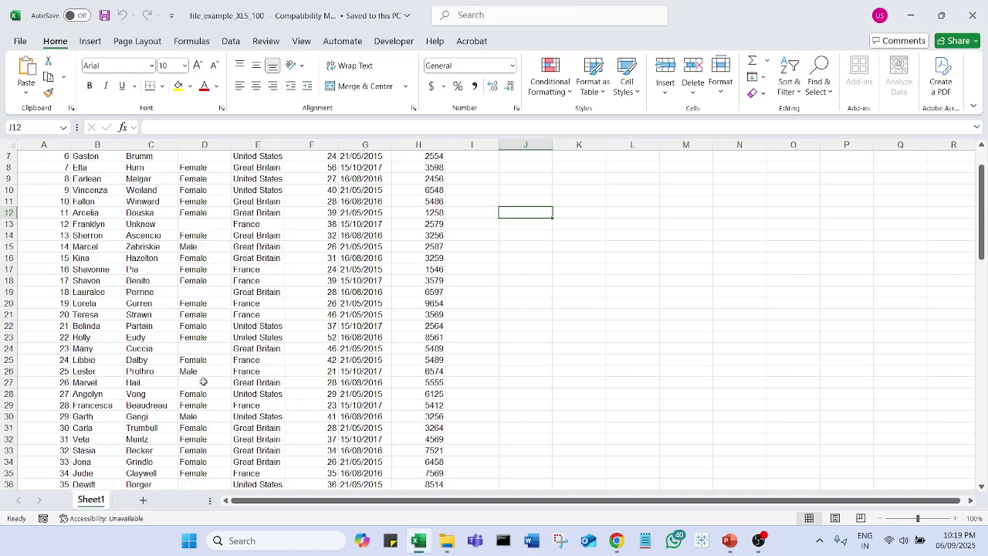
{"action": "scroll", "coordinate": [203, 380], "scroll_direction": "down", "scroll_amount": 10}
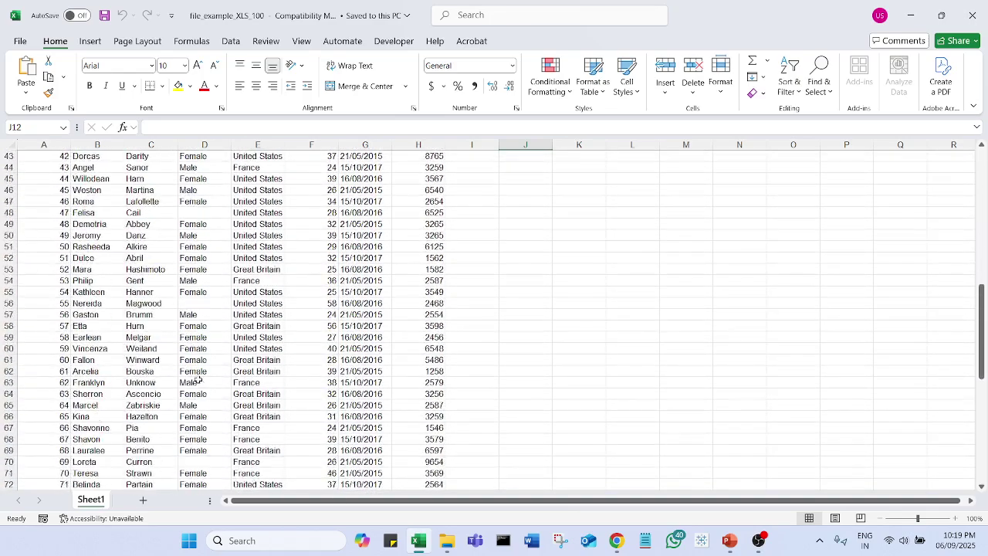
{"action": "scroll", "coordinate": [199, 379], "scroll_direction": "down", "scroll_amount": 9}
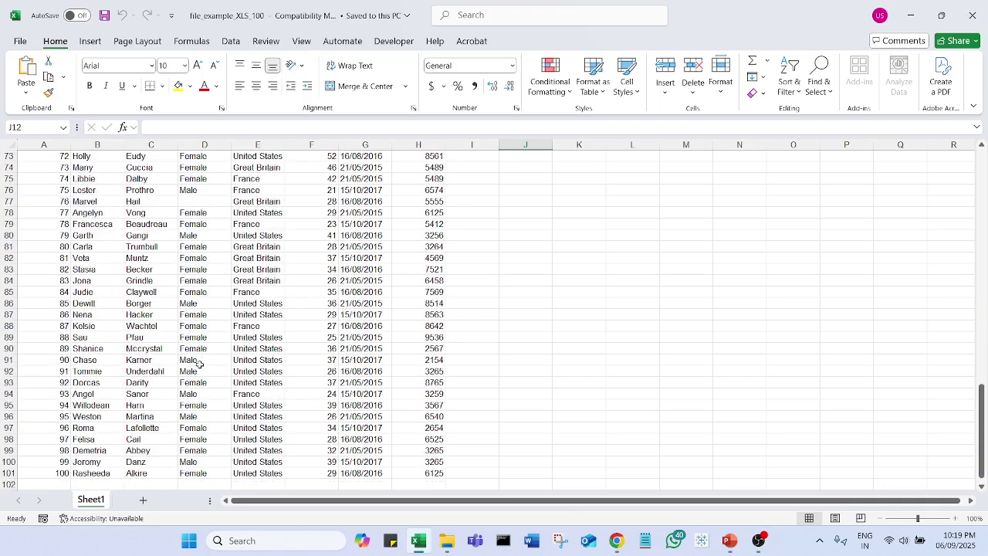
{"action": "left_click", "coordinate": [199, 363]}
{"action": "key", "text": "Delete"}
{"action": "left_click", "coordinate": [202, 395]}
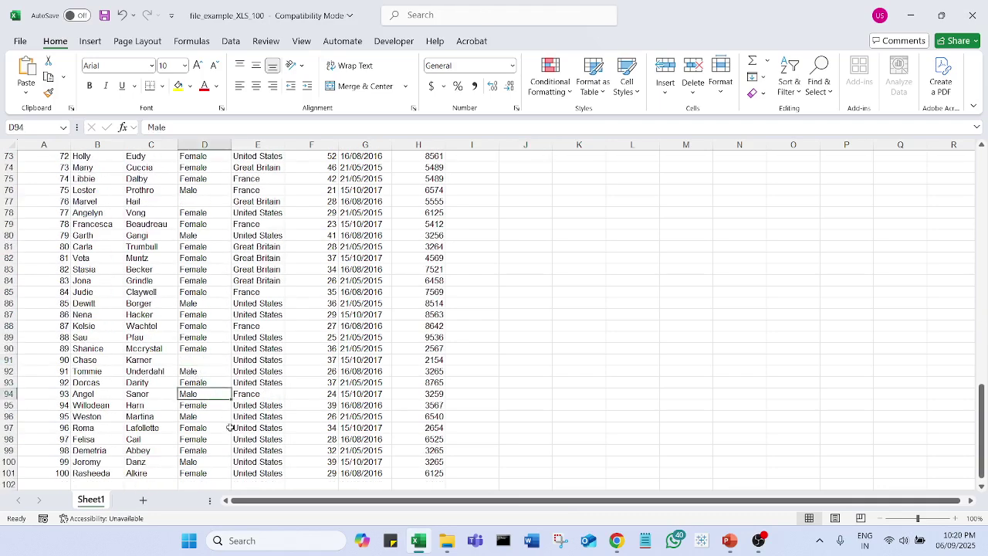
{"action": "key", "text": "Delete"}
{"action": "left_click", "coordinate": [530, 363]}
Save the file_example_XLS_100 workbook and close it
{"action": "scroll", "coordinate": [529, 368], "scroll_direction": "up", "scroll_amount": 20}
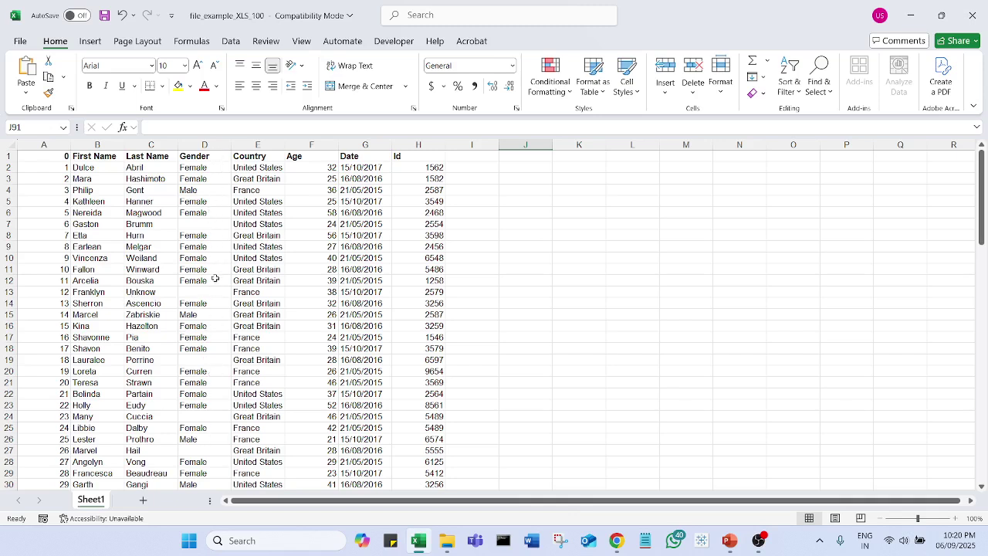
{"action": "left_click", "coordinate": [101, 21]}
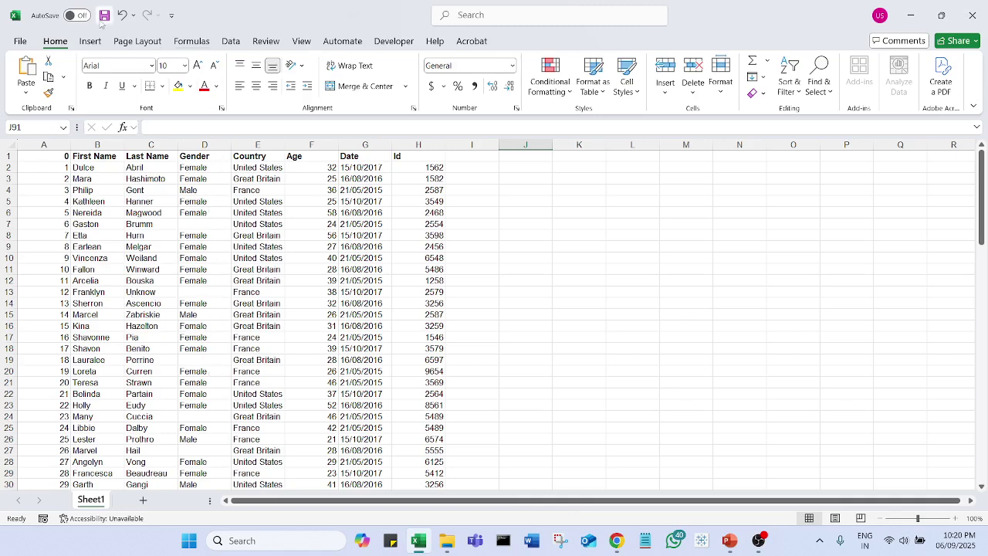
{"action": "left_click", "coordinate": [973, 16]}
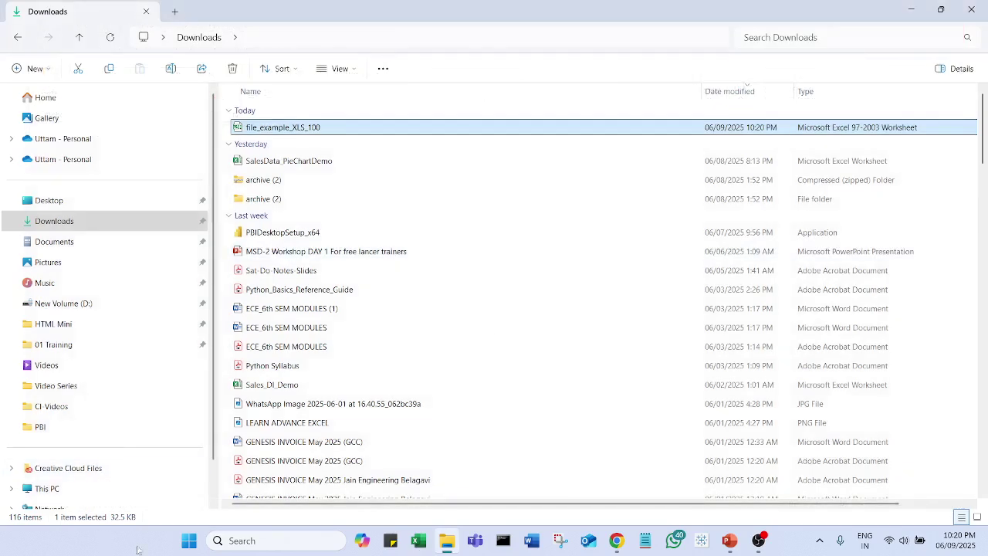
Launch Power BI Desktop and start a blank report
{"action": "left_click", "coordinate": [189, 540]}
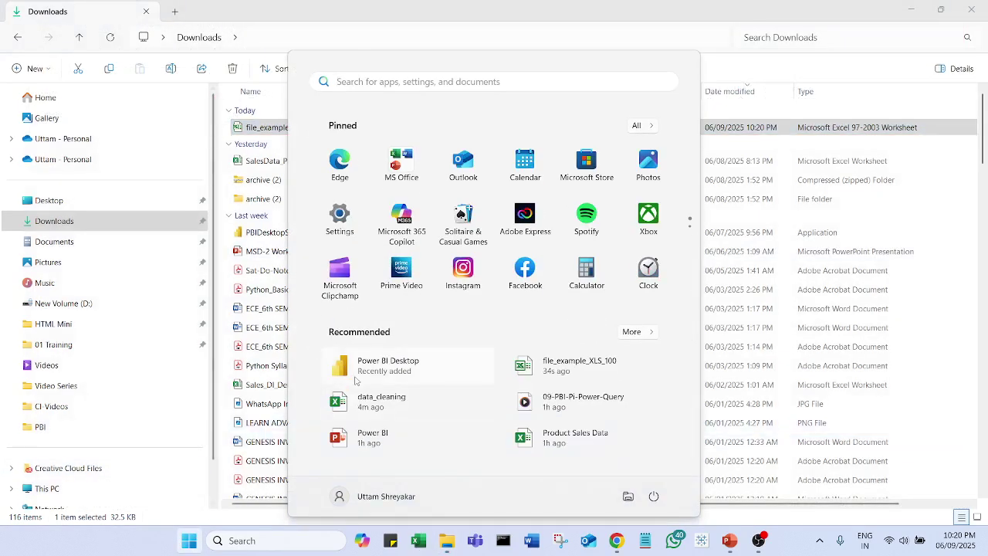
{"action": "left_click", "coordinate": [357, 377]}
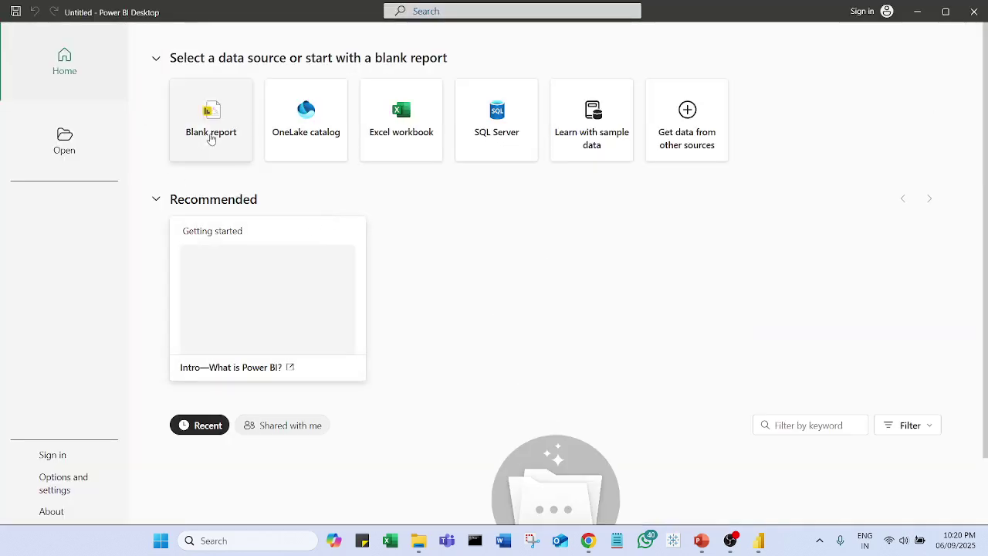
{"action": "left_click", "coordinate": [210, 136]}
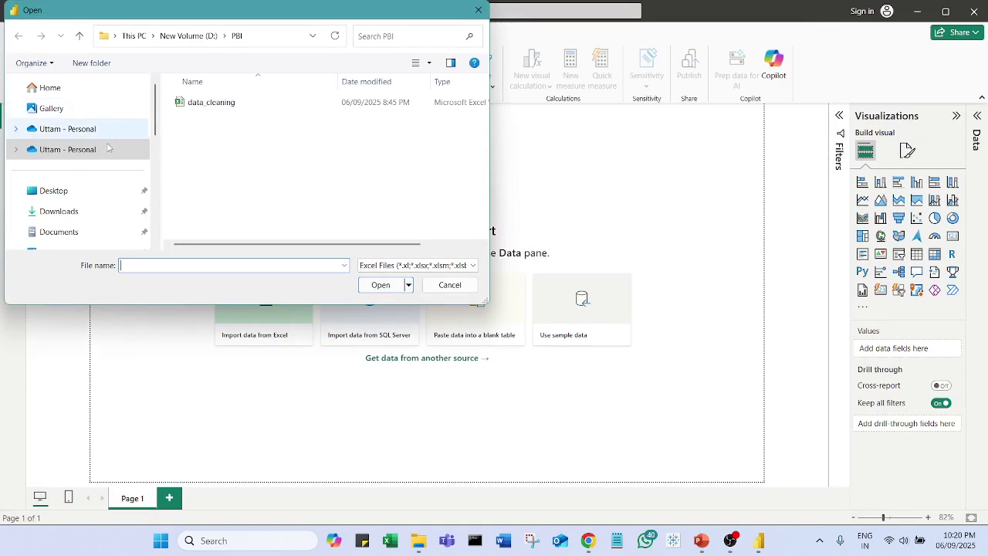
Connect to the Excel workbook file_example_XLS_100 in the Downloads folder as the report's data source
{"action": "left_click", "coordinate": [90, 211]}
{"action": "left_click", "coordinate": [224, 117]}
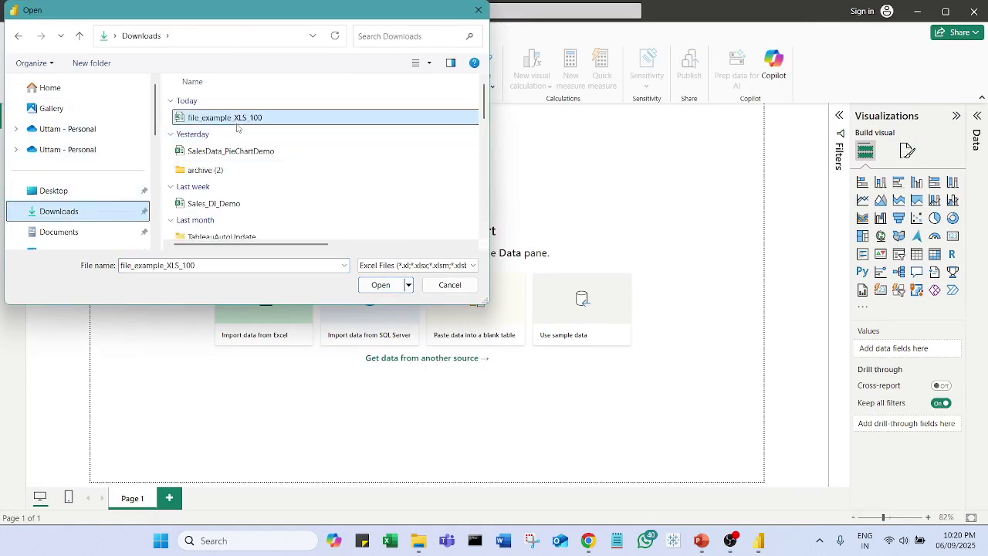
{"action": "left_click", "coordinate": [381, 285]}
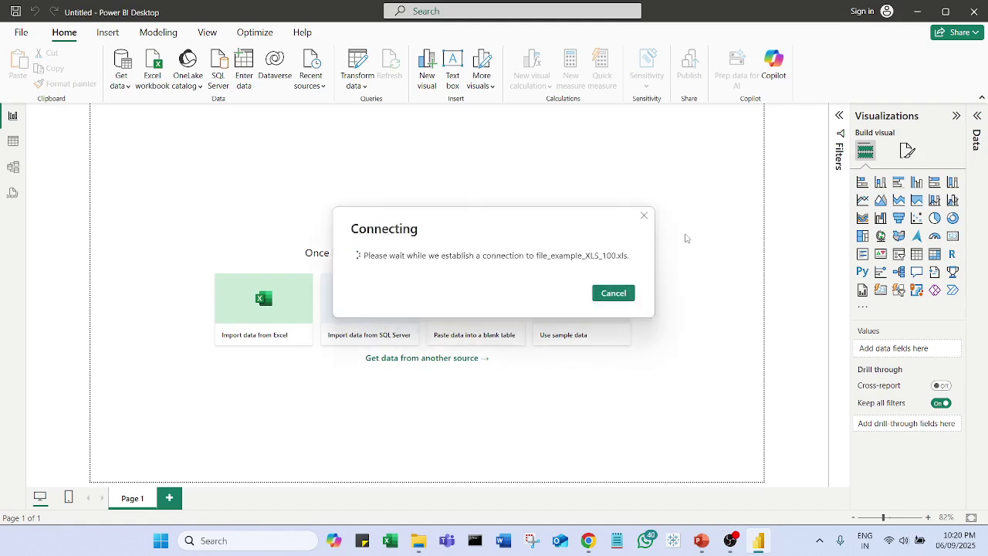
{"action": "left_click", "coordinate": [615, 293]}
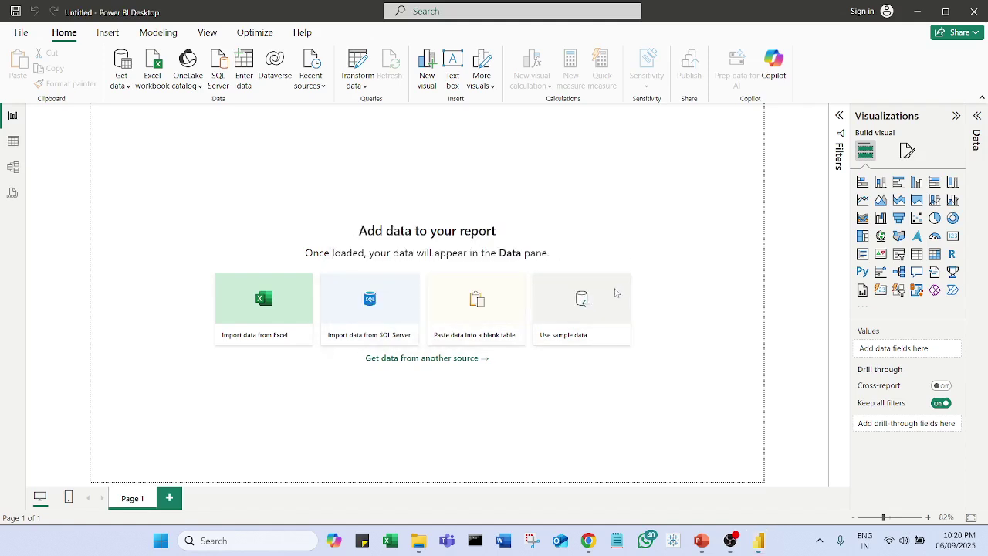
Select Sheet1 of the workbook and open it in Power Query Editor for transformation
{"action": "left_click", "coordinate": [278, 146]}
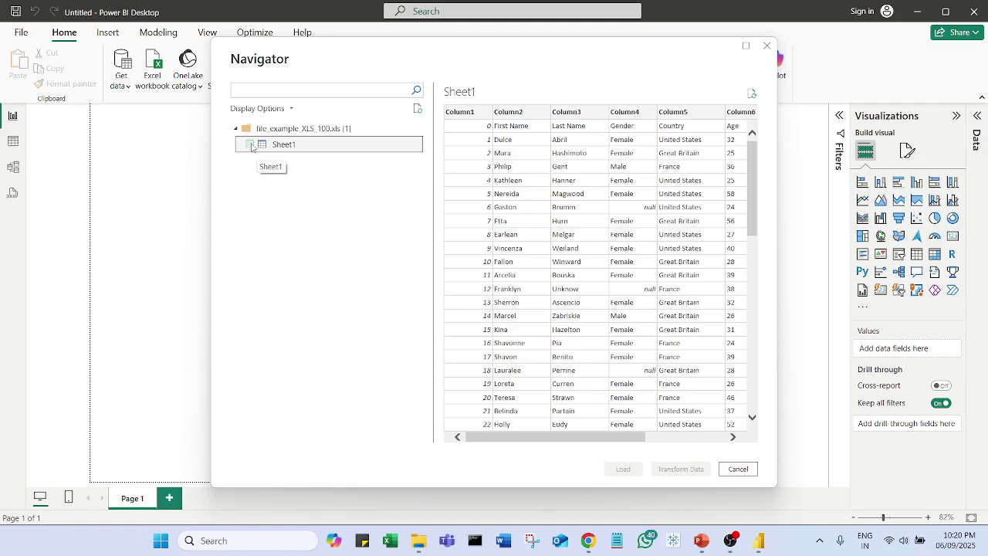
{"action": "left_click", "coordinate": [250, 146]}
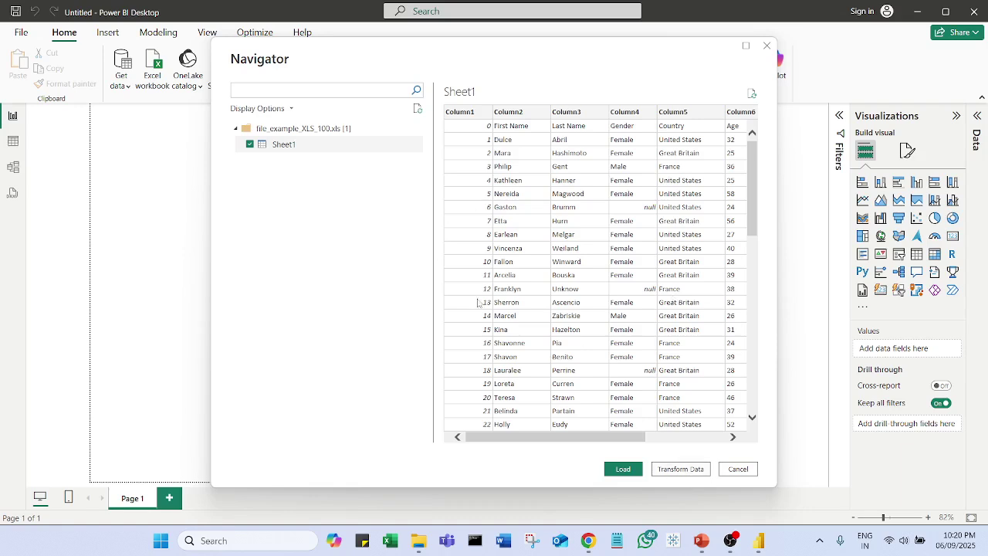
{"action": "left_click", "coordinate": [693, 470]}
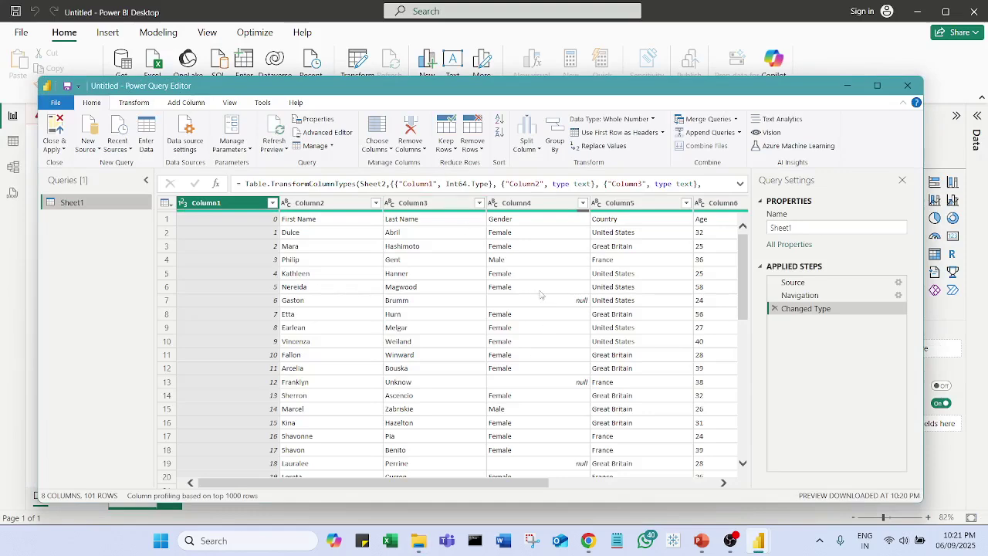
Examine the gender data in Column4 for missing entries across all rows
{"action": "left_click", "coordinate": [542, 236]}
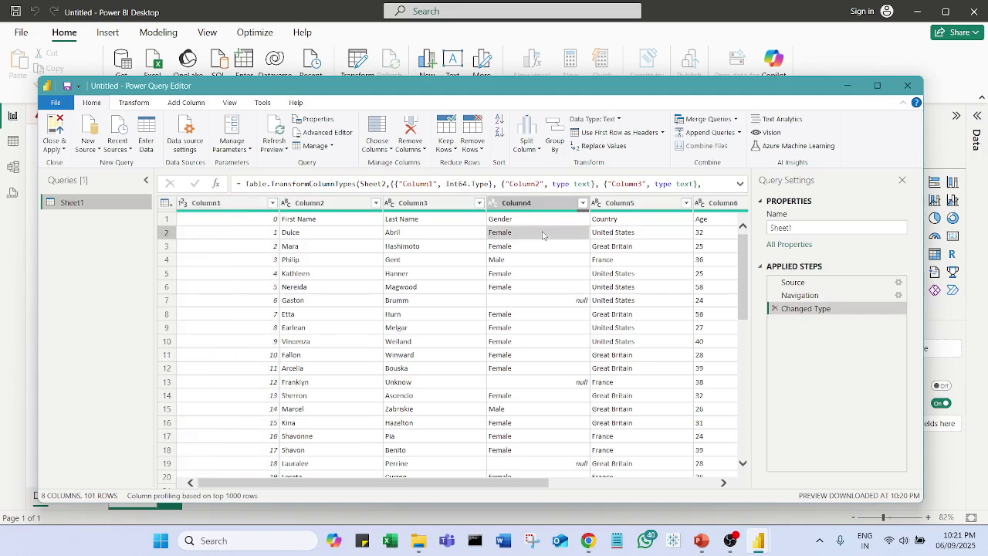
{"action": "scroll", "coordinate": [543, 235], "scroll_direction": "down", "scroll_amount": 5}
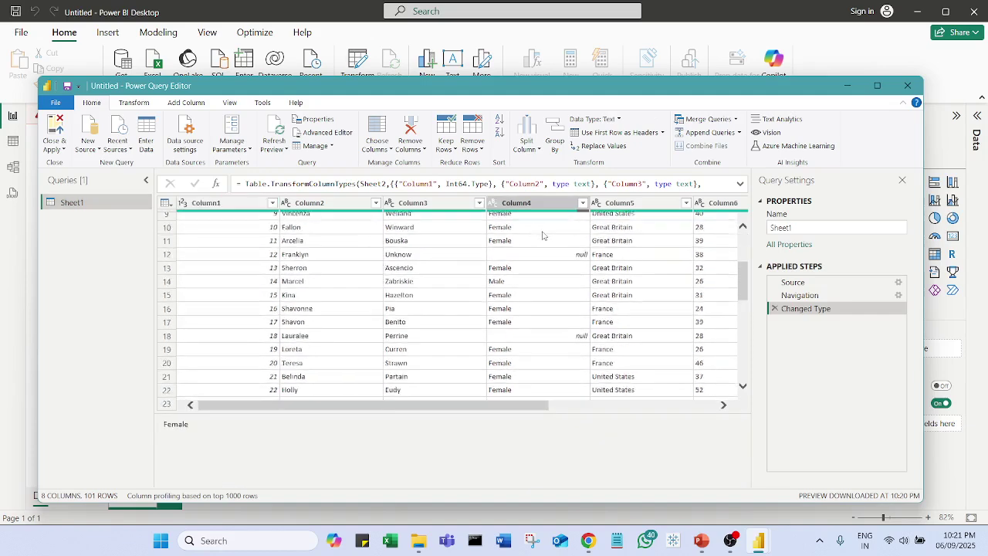
{"action": "scroll", "coordinate": [542, 235], "scroll_direction": "down", "scroll_amount": 2}
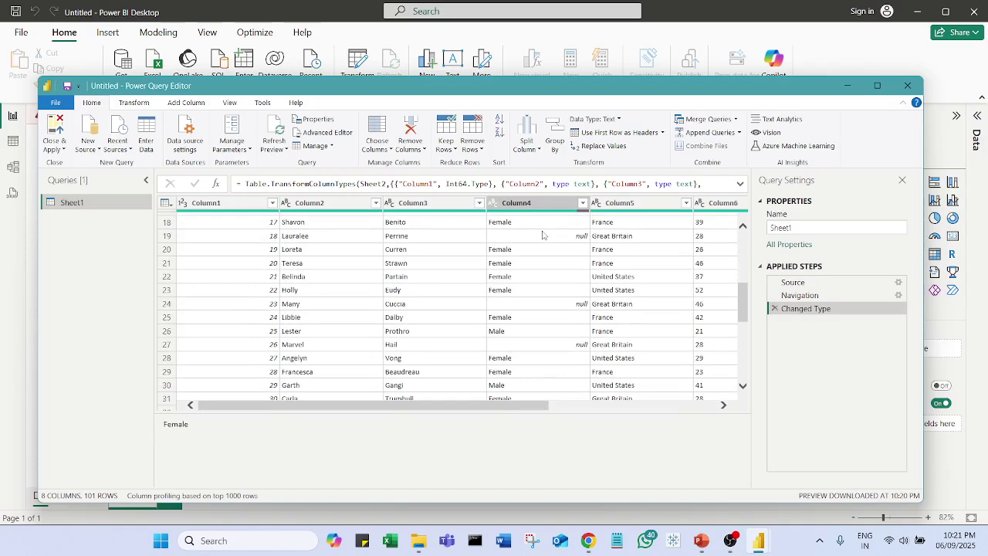
{"action": "scroll", "coordinate": [543, 235], "scroll_direction": "down", "scroll_amount": 5}
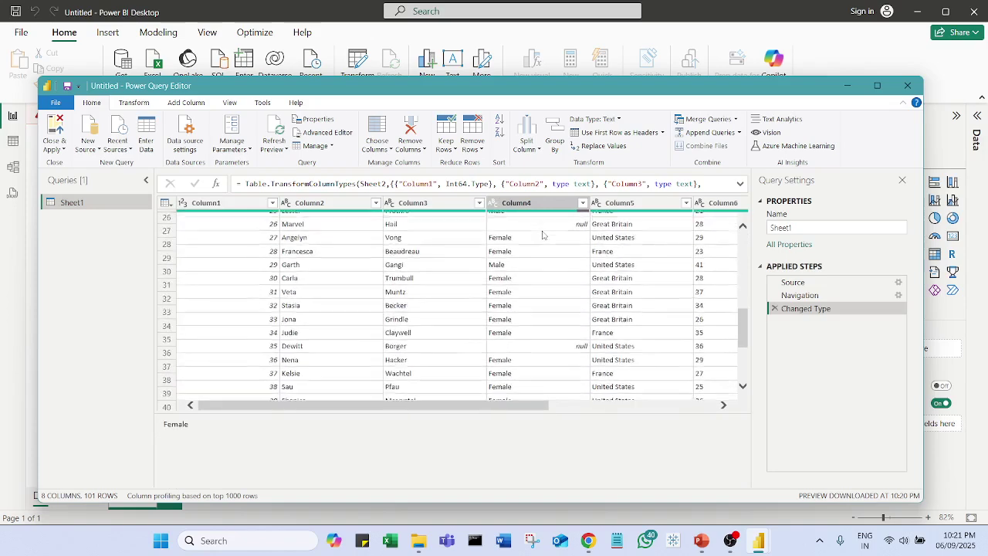
{"action": "scroll", "coordinate": [543, 235], "scroll_direction": "down", "scroll_amount": 7}
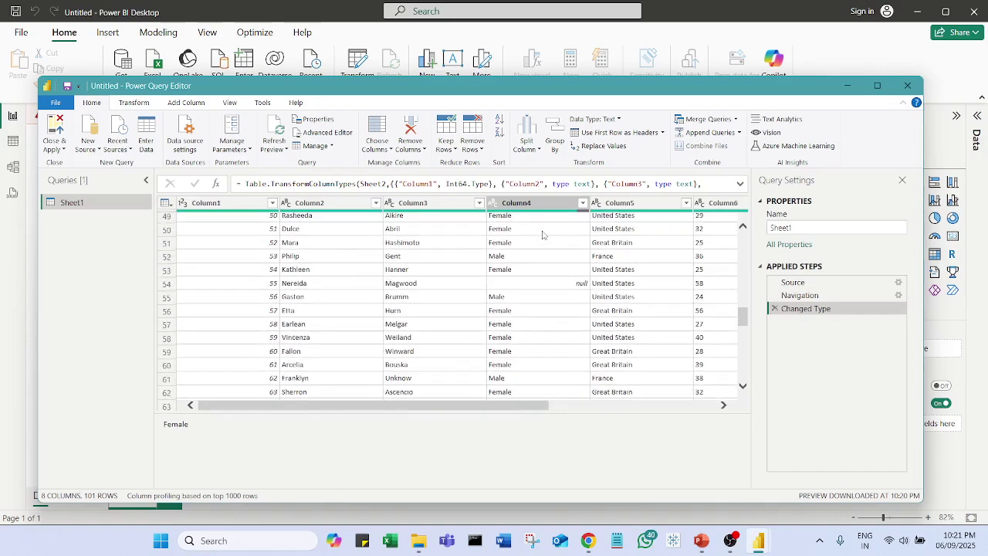
{"action": "scroll", "coordinate": [543, 235], "scroll_direction": "down", "scroll_amount": 6}
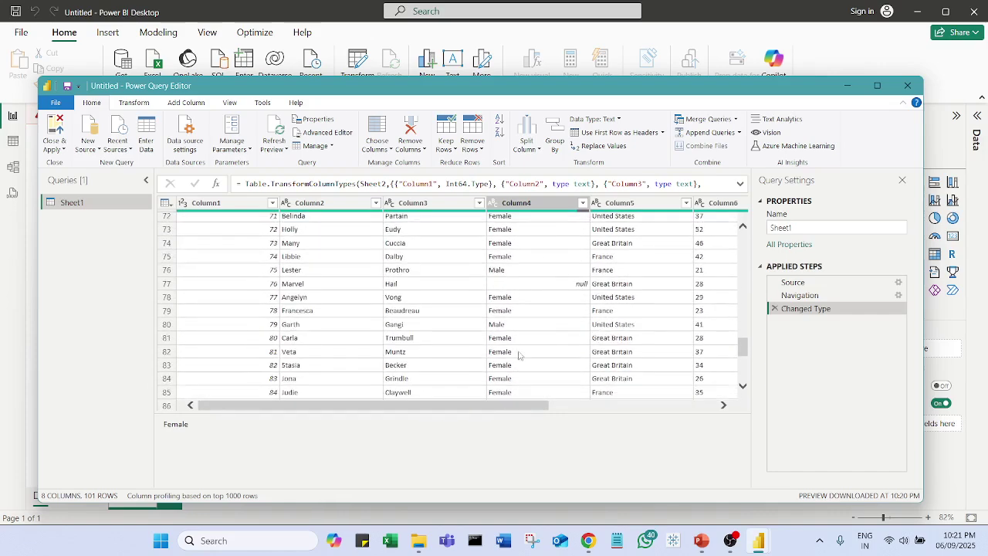
{"action": "scroll", "coordinate": [556, 342], "scroll_direction": "up", "scroll_amount": 20}
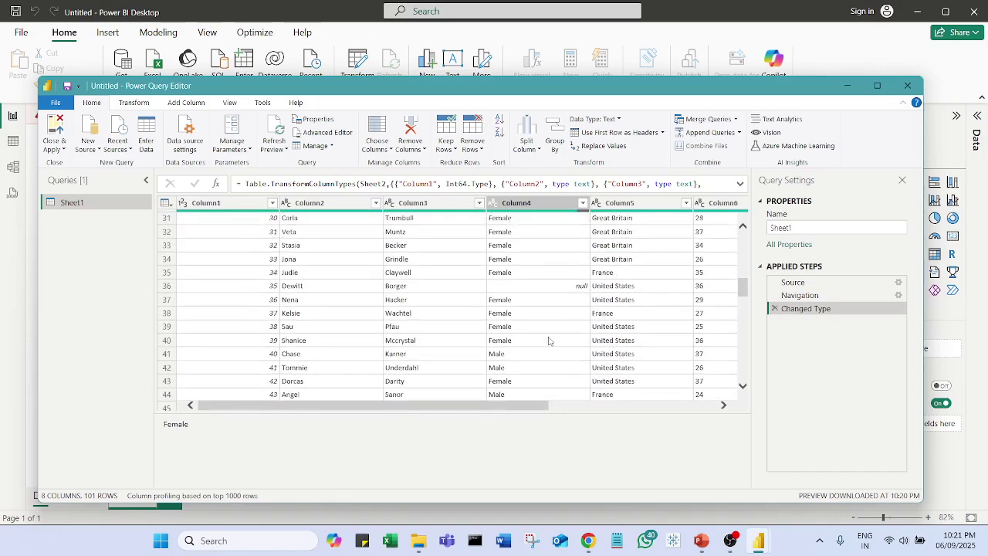
{"action": "scroll", "coordinate": [549, 341], "scroll_direction": "up", "scroll_amount": 4}
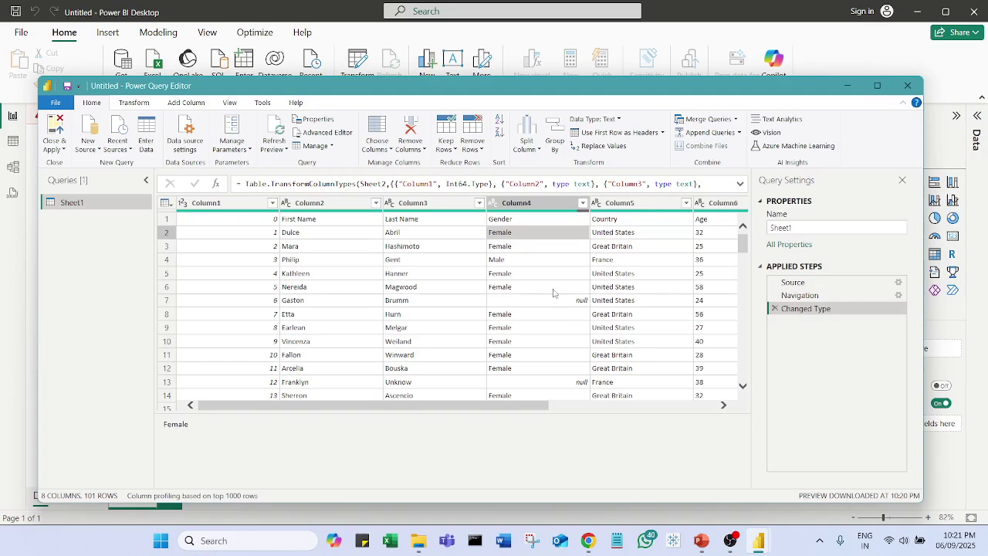
Replace the null values in Column4 with "Data Missing"
{"action": "right_click", "coordinate": [545, 205]}
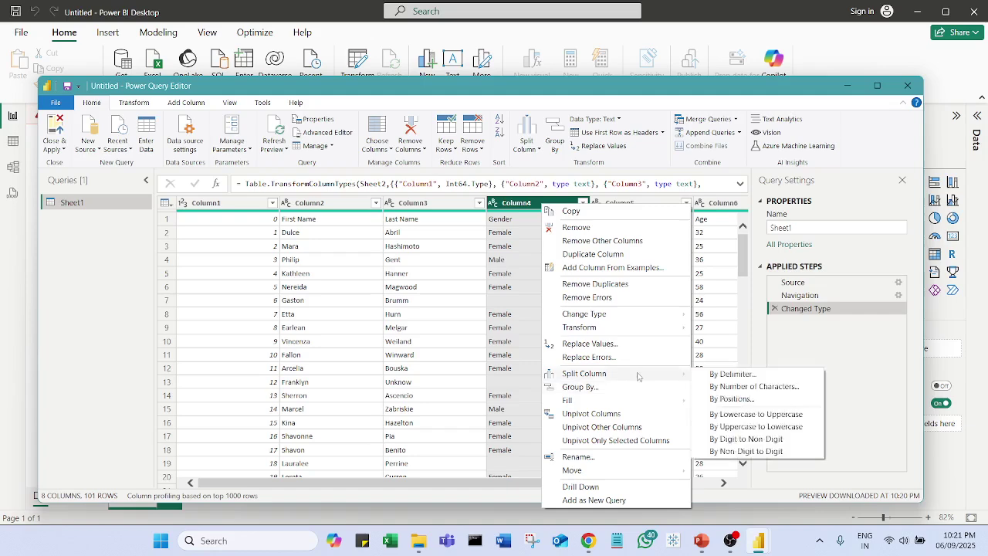
{"action": "mouse_move", "coordinate": [645, 337]}
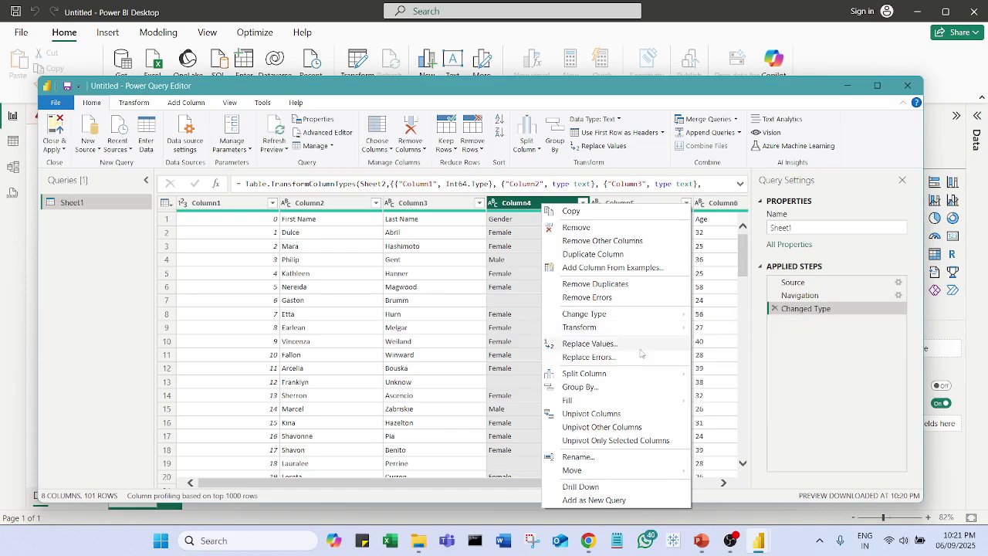
{"action": "left_click", "coordinate": [610, 345]}
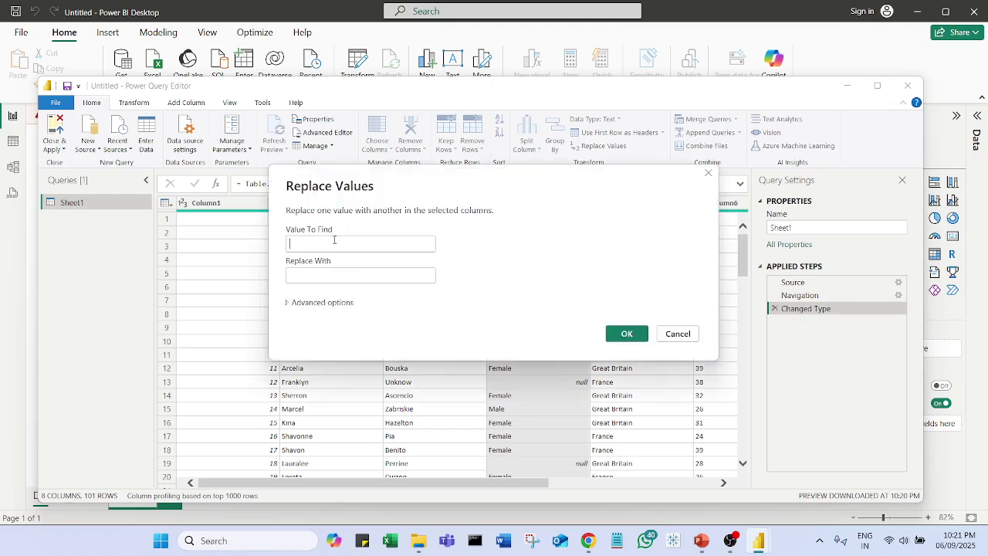
{"action": "left_click", "coordinate": [339, 242]}
{"action": "type", "text": "null"}
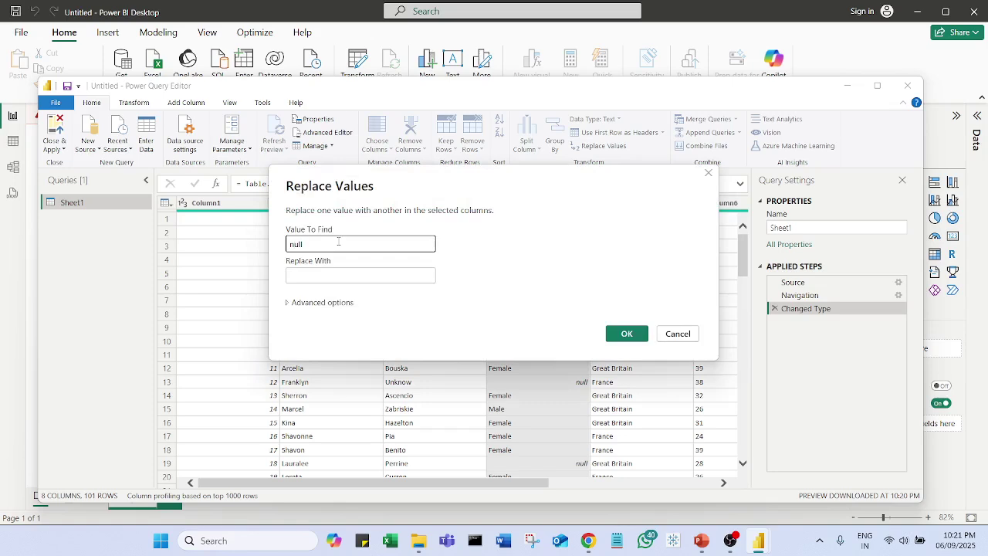
{"action": "left_click", "coordinate": [329, 276]}
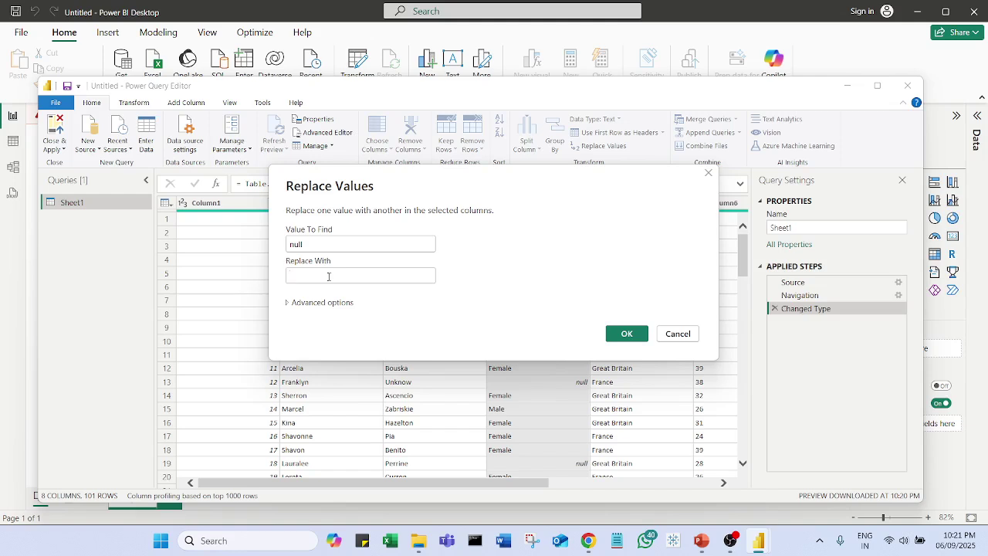
{"action": "type", "text": "No"}
{"action": "key", "text": "BackSpace"}
{"action": "key", "text": "BackSpace"}
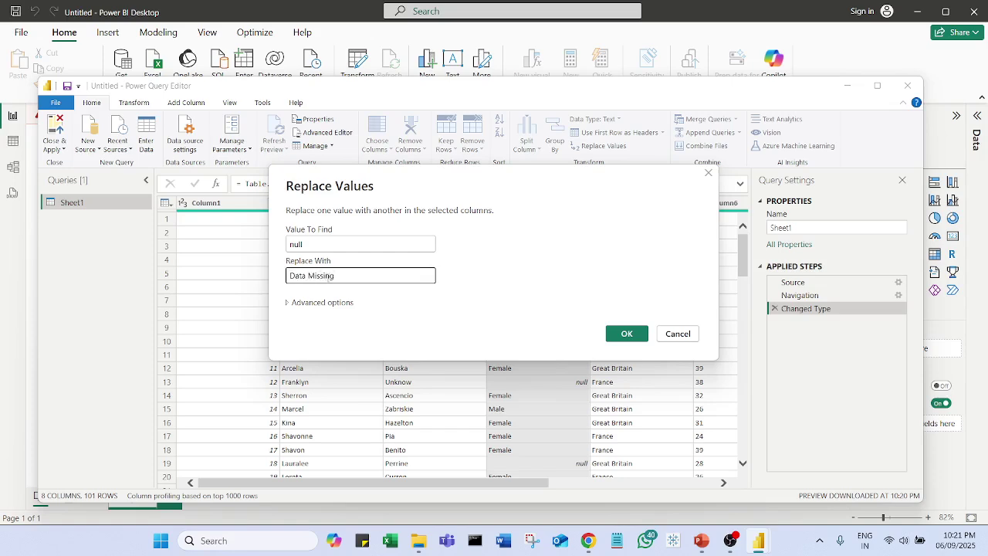
{"action": "left_click", "coordinate": [626, 333]}
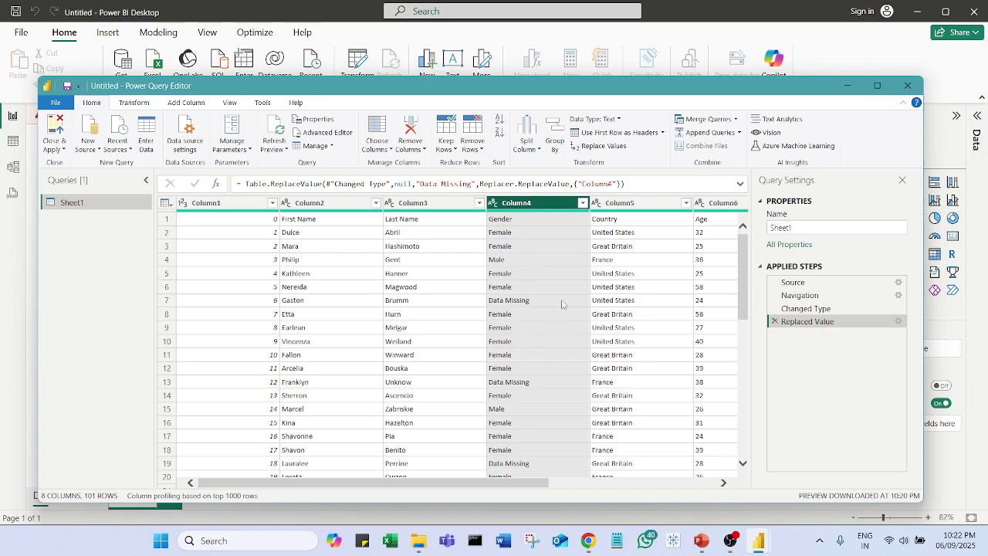
Check the replacements in Column4 and delete the Replaced Value step from the Sheet1 query
{"action": "scroll", "coordinate": [538, 328], "scroll_direction": "down", "scroll_amount": 8}
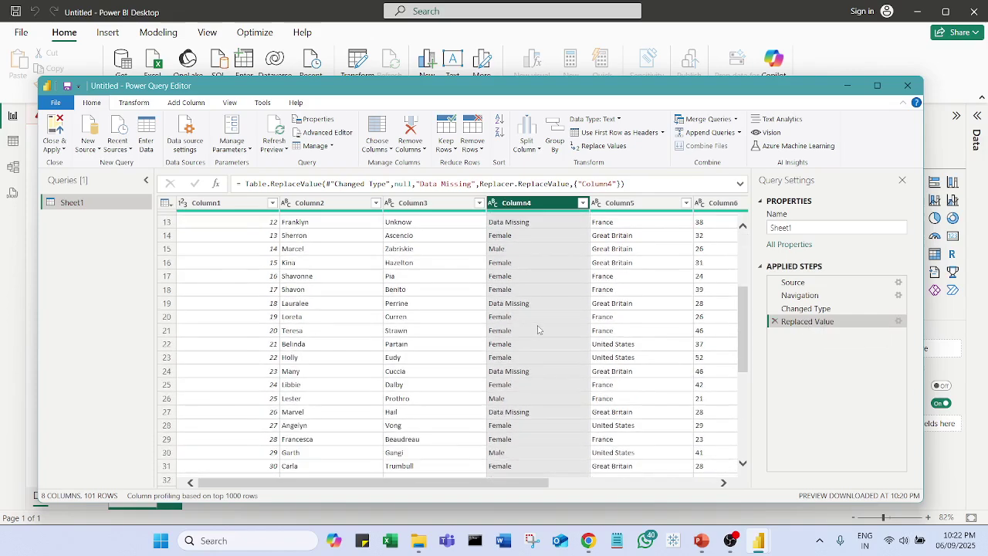
{"action": "scroll", "coordinate": [538, 328], "scroll_direction": "down", "scroll_amount": 4}
{"action": "scroll", "coordinate": [540, 329], "scroll_direction": "up", "scroll_amount": 12}
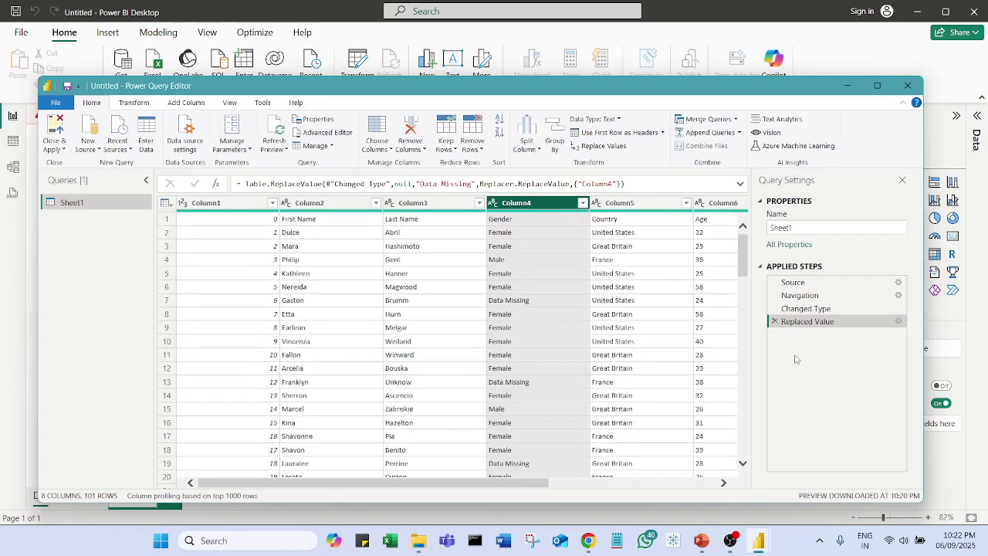
{"action": "left_click", "coordinate": [775, 322]}
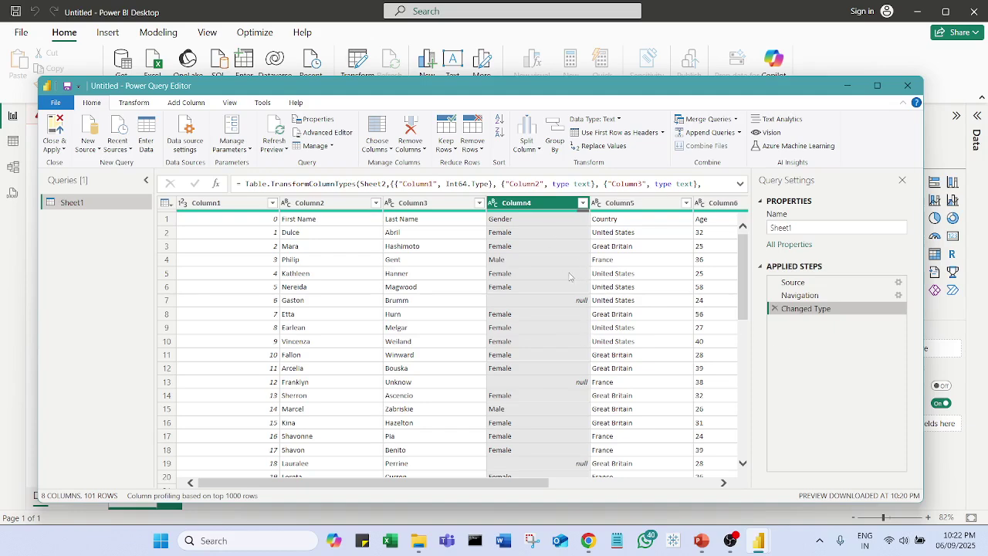
Replace the null values in Column4 with "Missing" and check the replacements down the column
{"action": "left_click", "coordinate": [133, 103]}
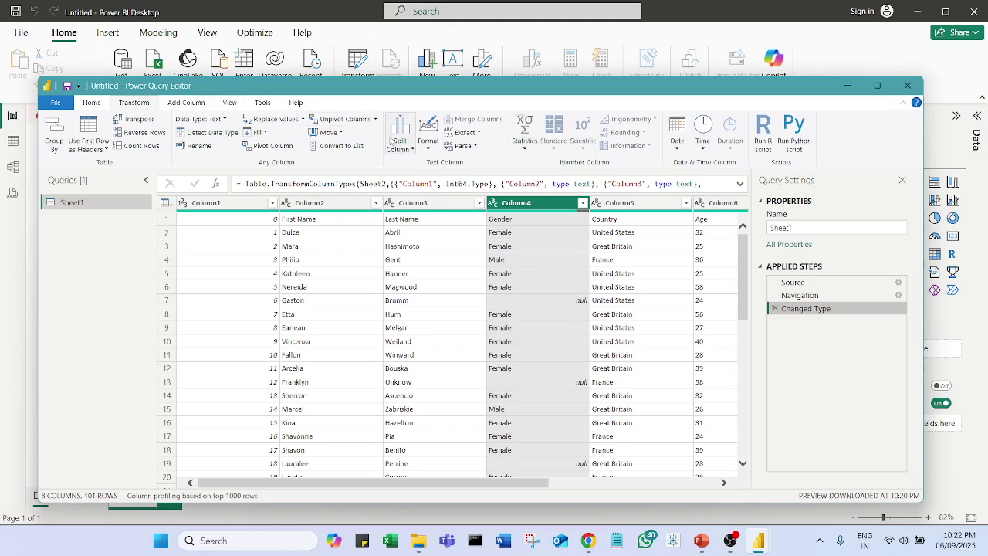
{"action": "left_click", "coordinate": [302, 121]}
{"action": "left_click", "coordinate": [278, 133]}
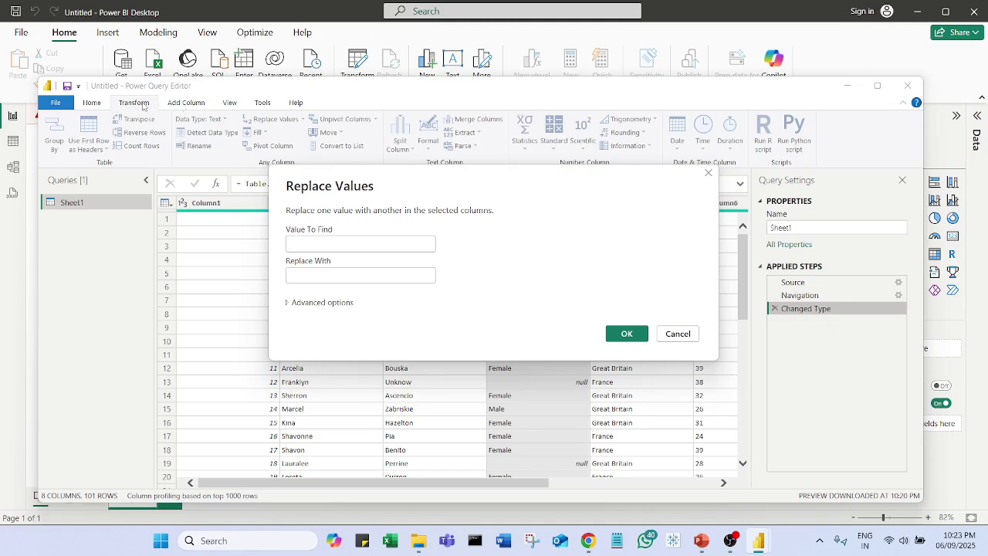
{"action": "type", "text": "null"}
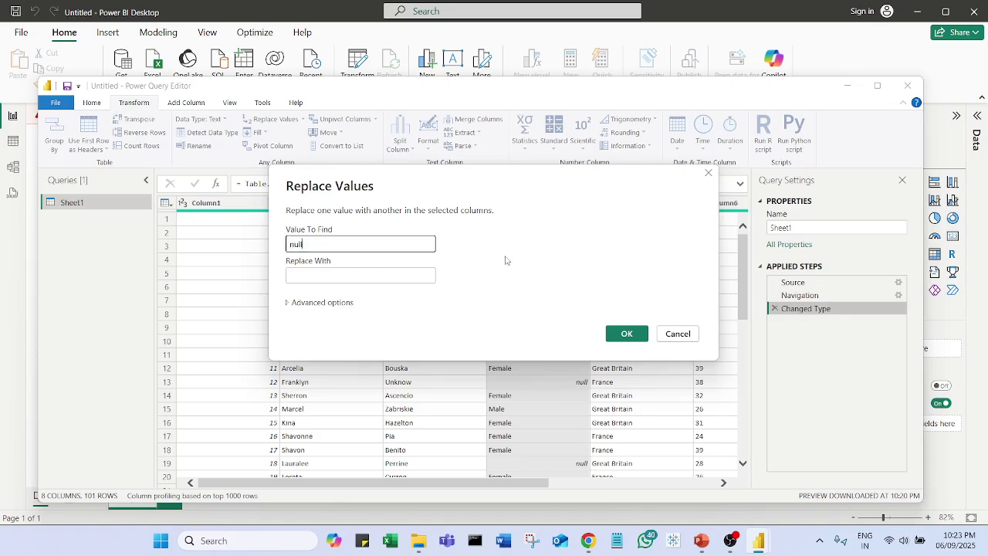
{"action": "key", "text": "Tab"}
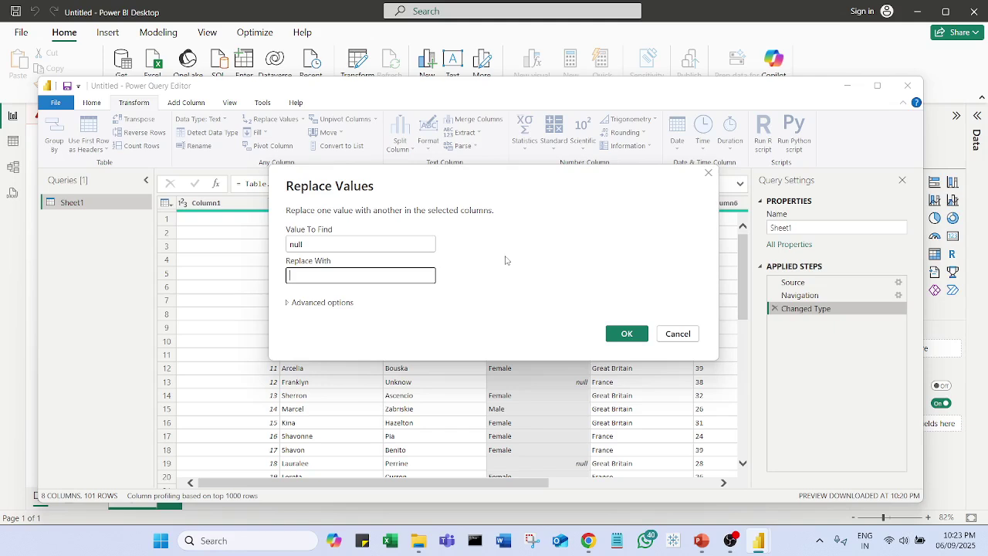
{"action": "type", "text": "Missing"}
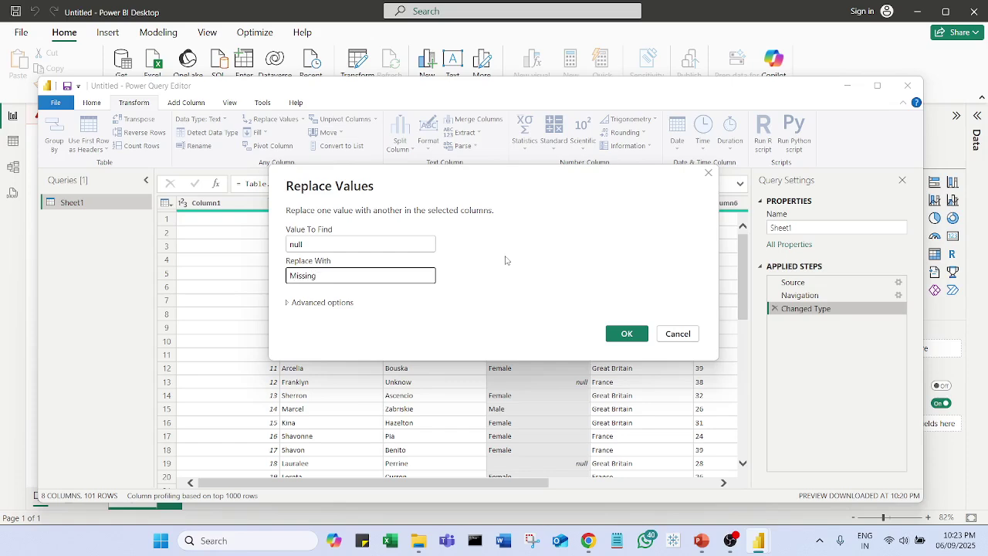
{"action": "left_click", "coordinate": [631, 333]}
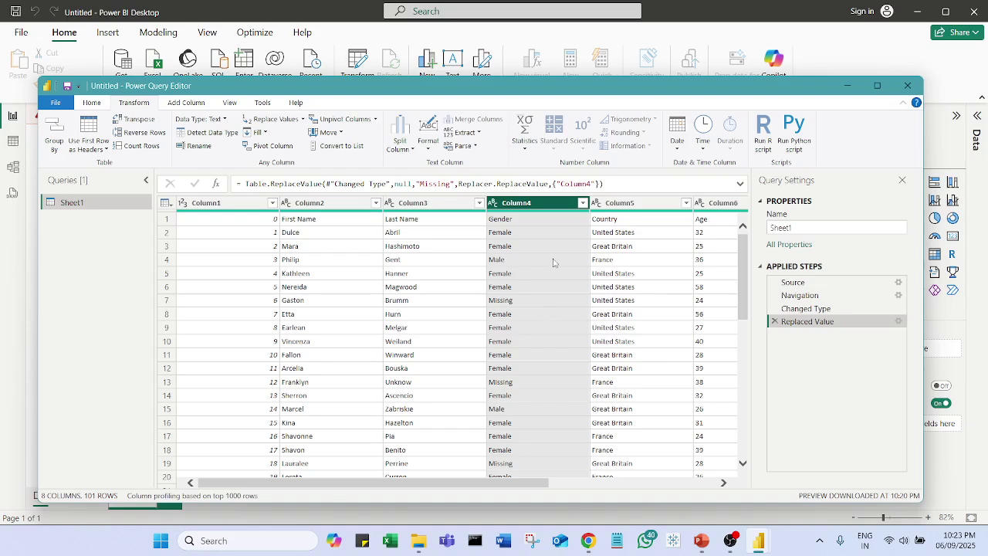
{"action": "scroll", "coordinate": [553, 263], "scroll_direction": "down", "scroll_amount": 1}
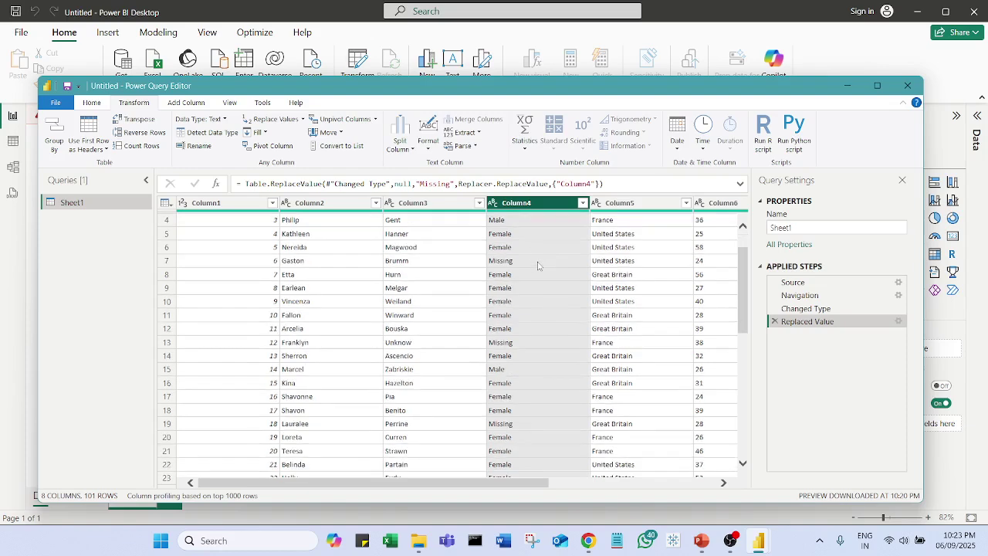
{"action": "left_click_drag", "start_coordinate": [538, 266], "coordinate": [533, 369]}
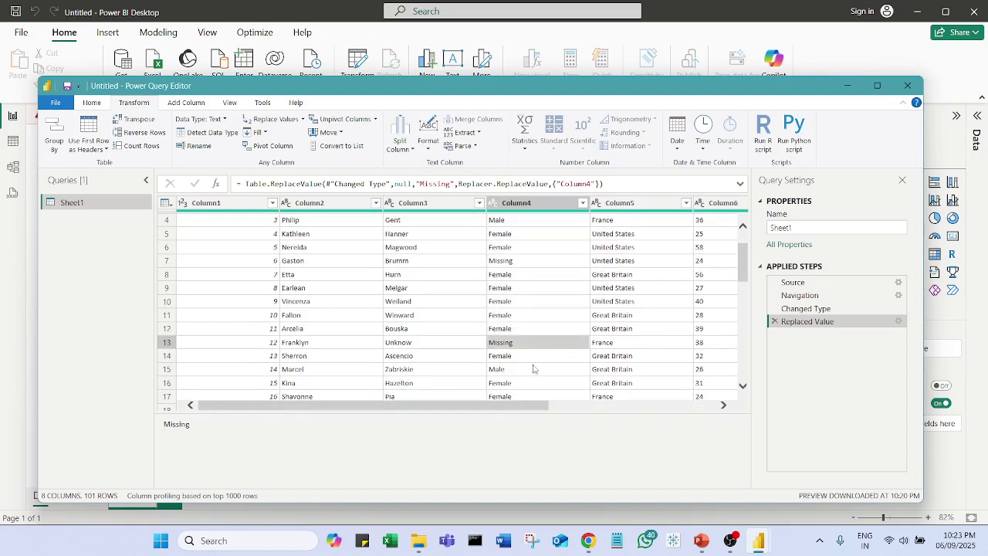
{"action": "left_click", "coordinate": [533, 369]}
{"action": "scroll", "coordinate": [546, 287], "scroll_direction": "up", "scroll_amount": 1}
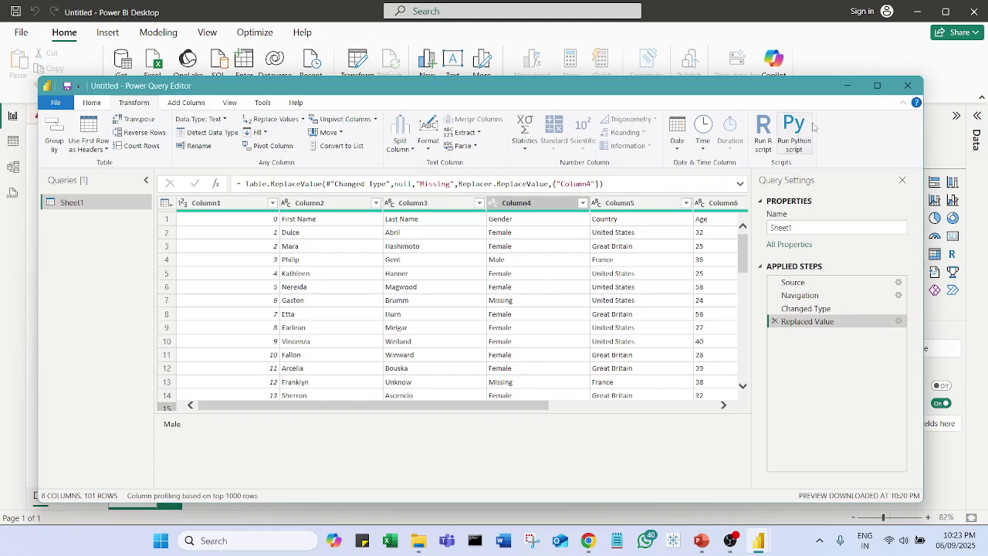
Close Power Query Editor with the pending changes applied, and expand the Data pane in the report view
{"action": "left_click", "coordinate": [911, 87]}
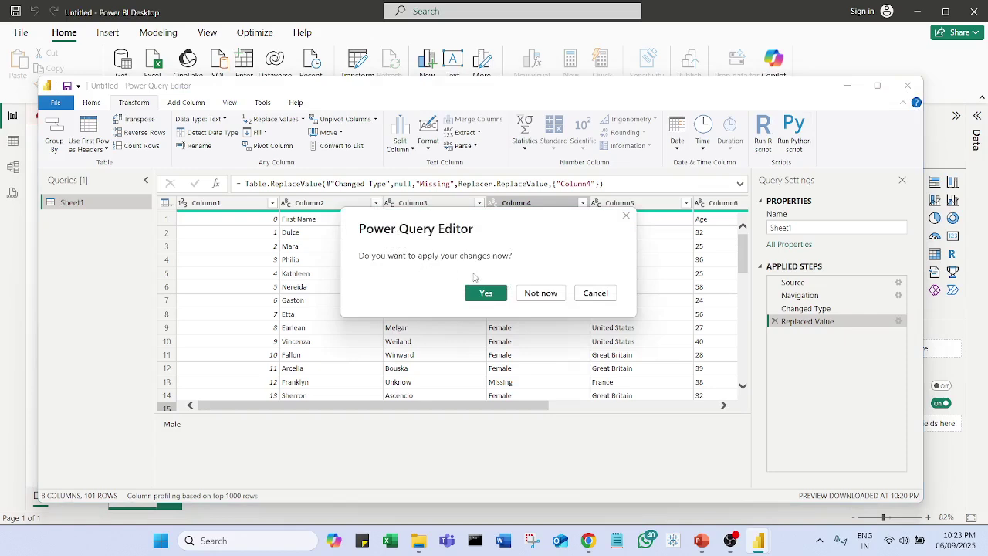
{"action": "left_click", "coordinate": [487, 295]}
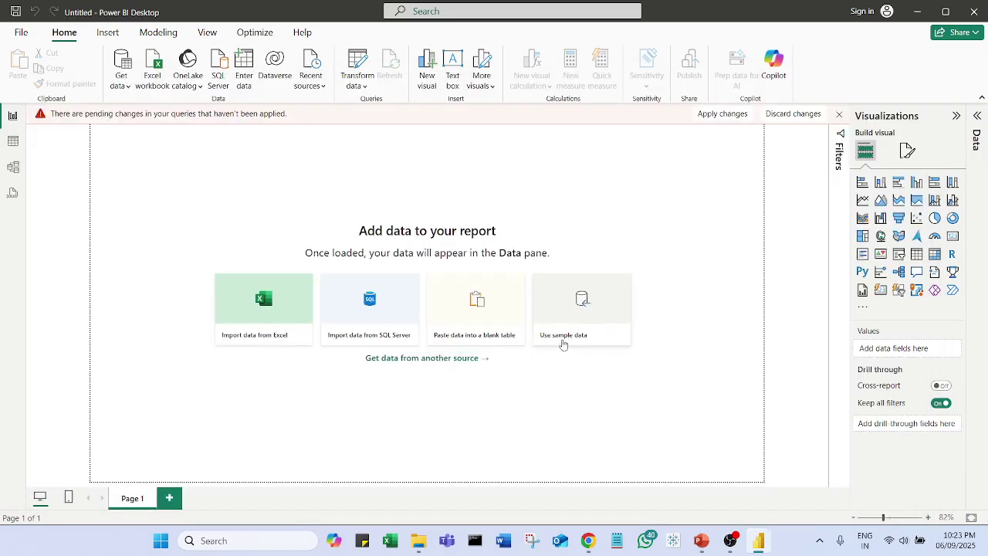
{"action": "left_click", "coordinate": [976, 153]}
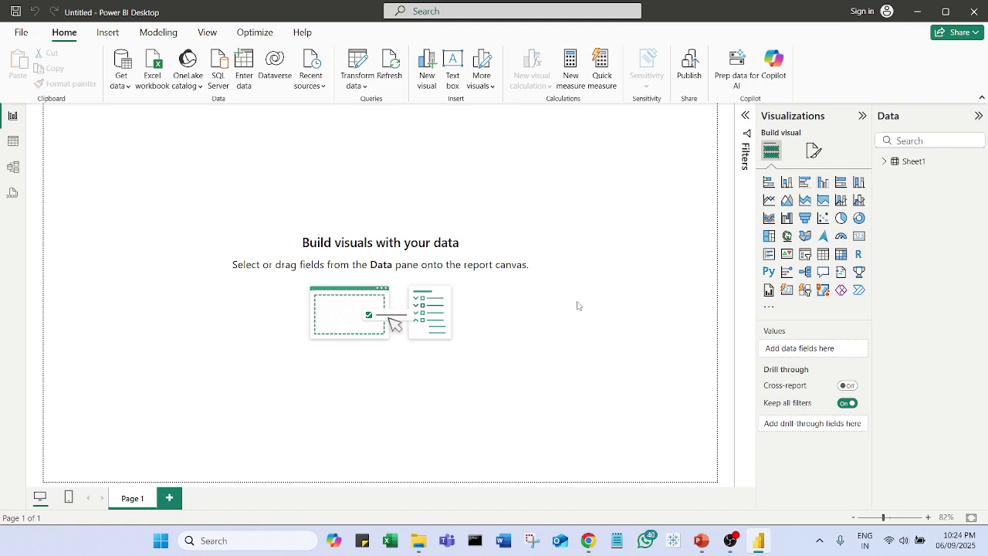
Search Google for "sample excel files" in a new, maximized Chrome window and open the File Examples "Sample .xls and xlsx download" page
{"action": "left_click", "coordinate": [424, 549]}
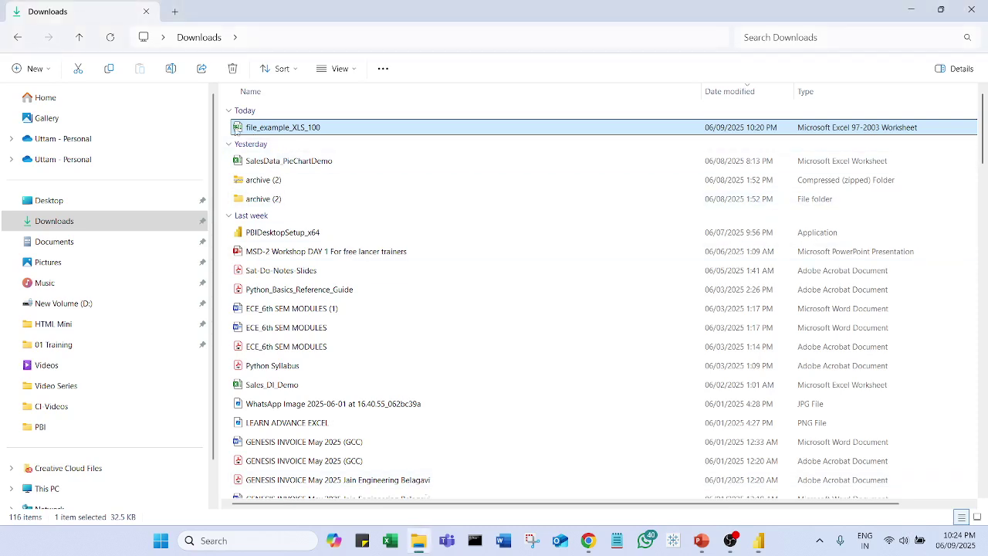
{"action": "right_click", "coordinate": [589, 541]}
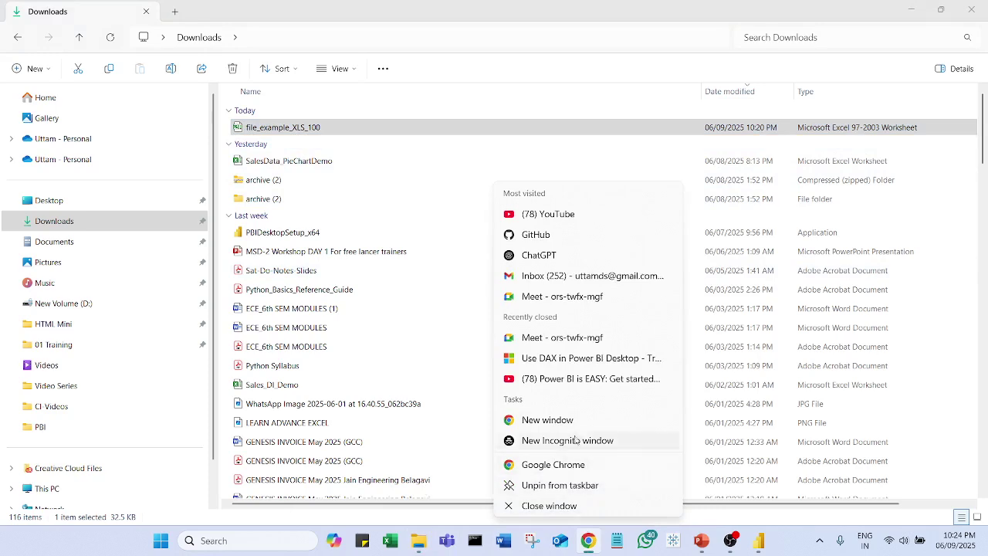
{"action": "left_click", "coordinate": [548, 419]}
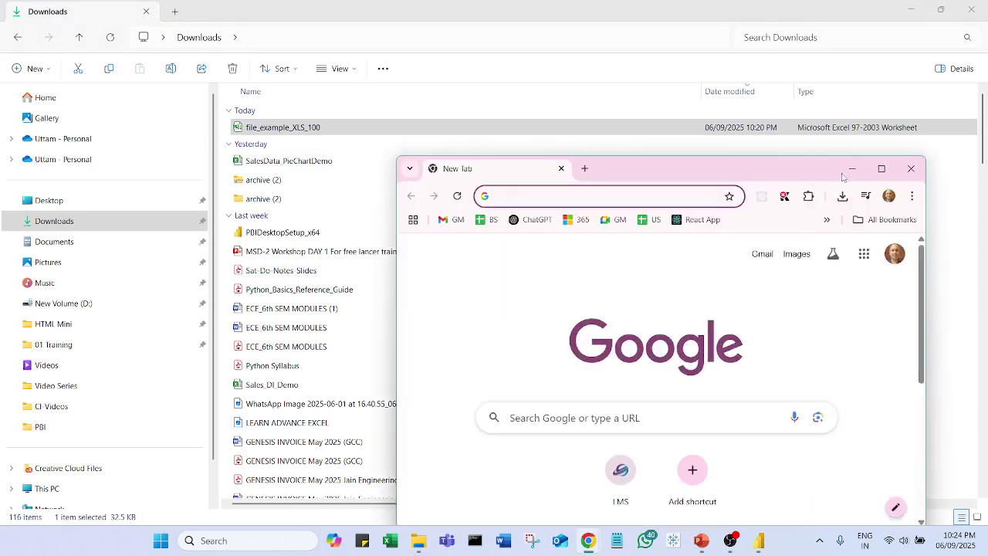
{"action": "left_click", "coordinate": [881, 168]}
{"action": "left_click", "coordinate": [303, 262]}
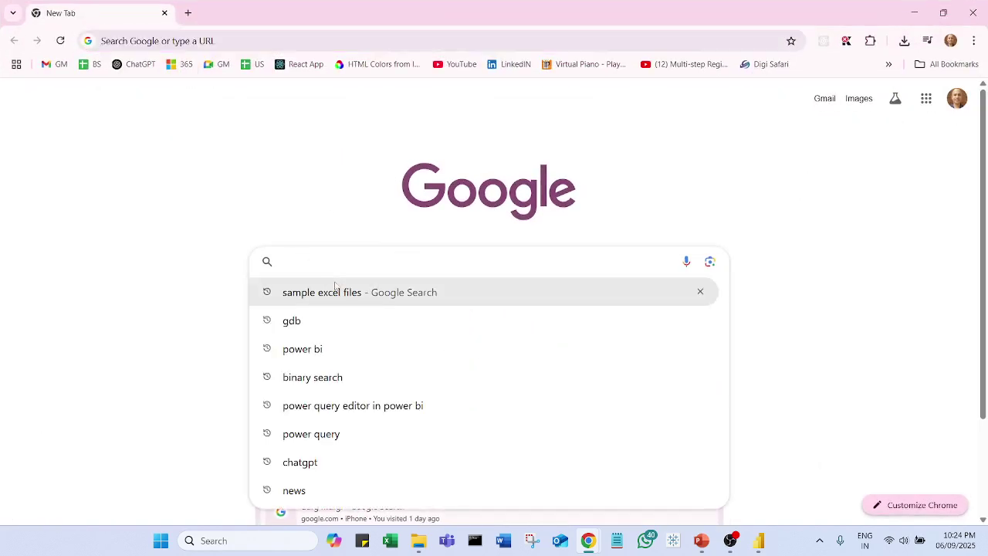
{"action": "left_click", "coordinate": [322, 291]}
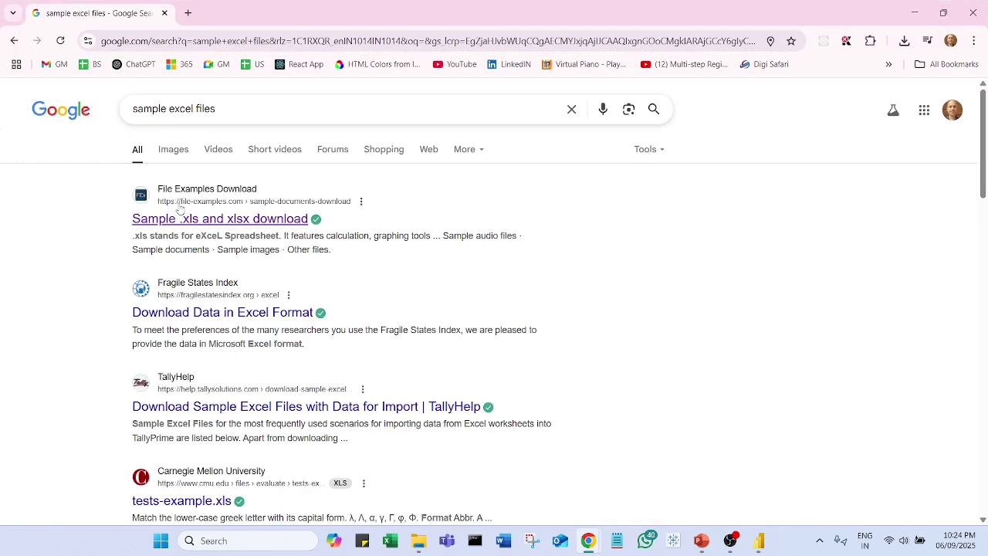
{"action": "left_click", "coordinate": [236, 222]}
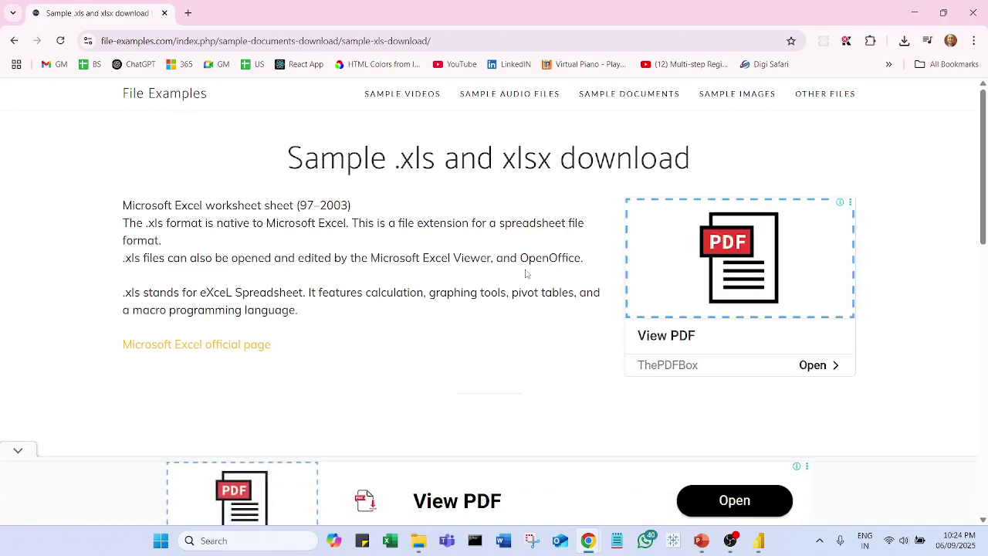
Look through the sample files offered by row count and format, and download the 10-row xls file
{"action": "scroll", "coordinate": [527, 276], "scroll_direction": "down", "scroll_amount": 1}
{"action": "scroll", "coordinate": [528, 277], "scroll_direction": "down", "scroll_amount": 8}
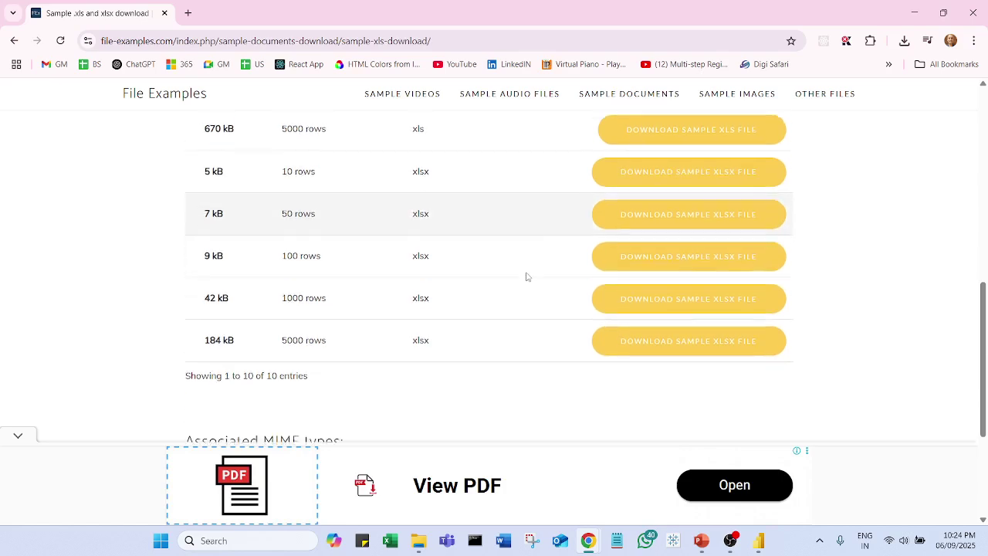
{"action": "scroll", "coordinate": [527, 277], "scroll_direction": "up", "scroll_amount": 6}
{"action": "scroll", "coordinate": [528, 277], "scroll_direction": "down", "scroll_amount": 2}
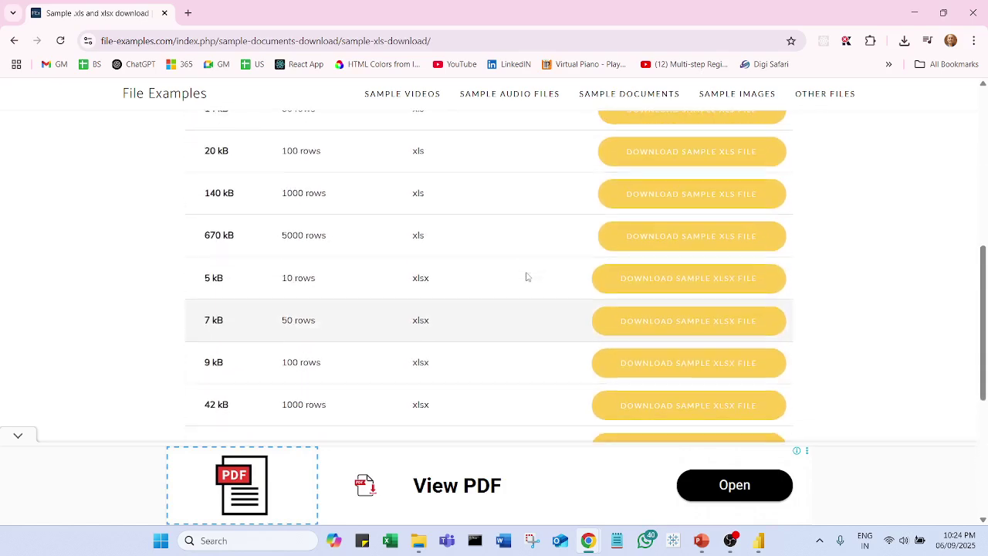
{"action": "scroll", "coordinate": [527, 277], "scroll_direction": "up", "scroll_amount": 1}
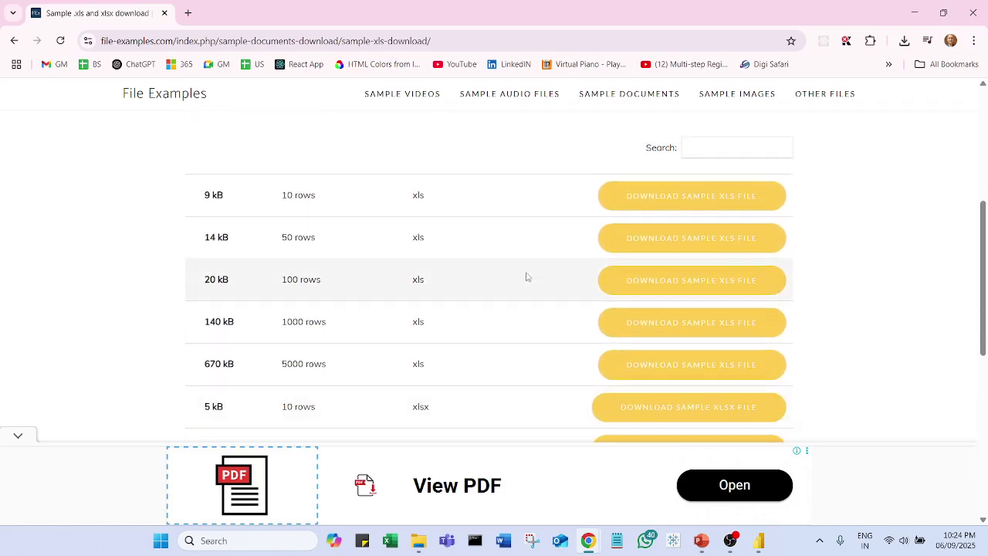
{"action": "scroll", "coordinate": [527, 276], "scroll_direction": "down", "scroll_amount": 1}
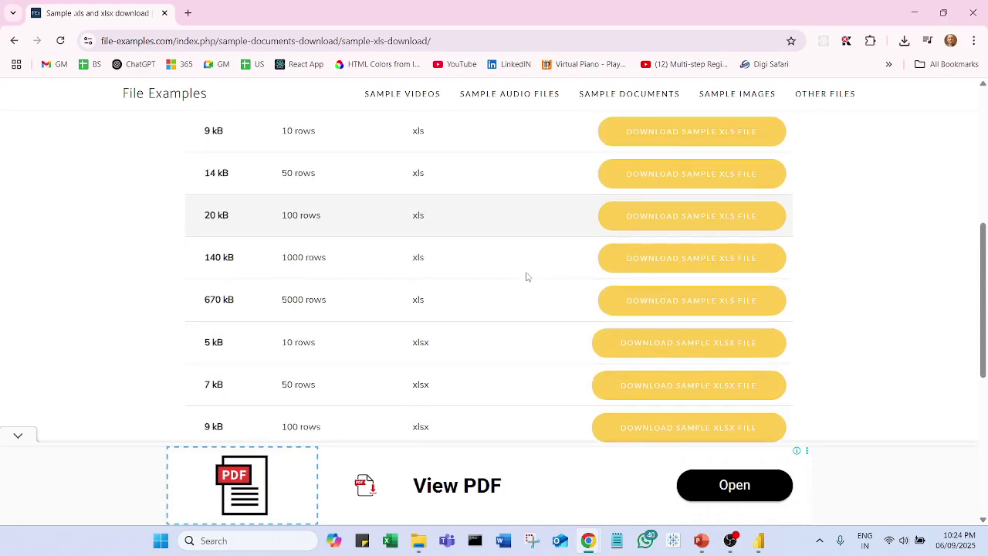
{"action": "scroll", "coordinate": [528, 276], "scroll_direction": "up", "scroll_amount": 1}
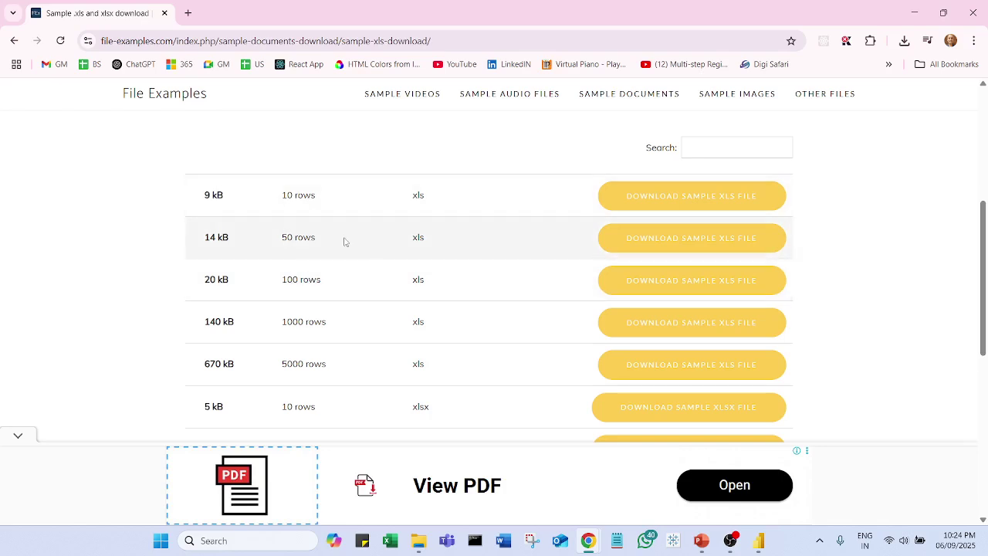
{"action": "left_click", "coordinate": [695, 199]}
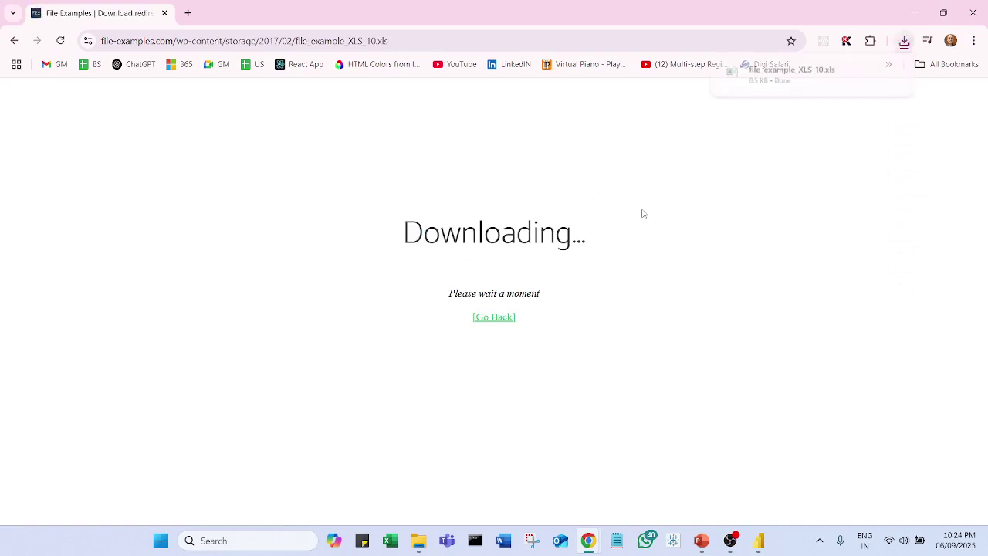
Open file_example_XLS_10 from the Downloads folder in Excel to view its data, and return to File Explorer
{"action": "left_click", "coordinate": [417, 542]}
{"action": "left_click", "coordinate": [73, 222]}
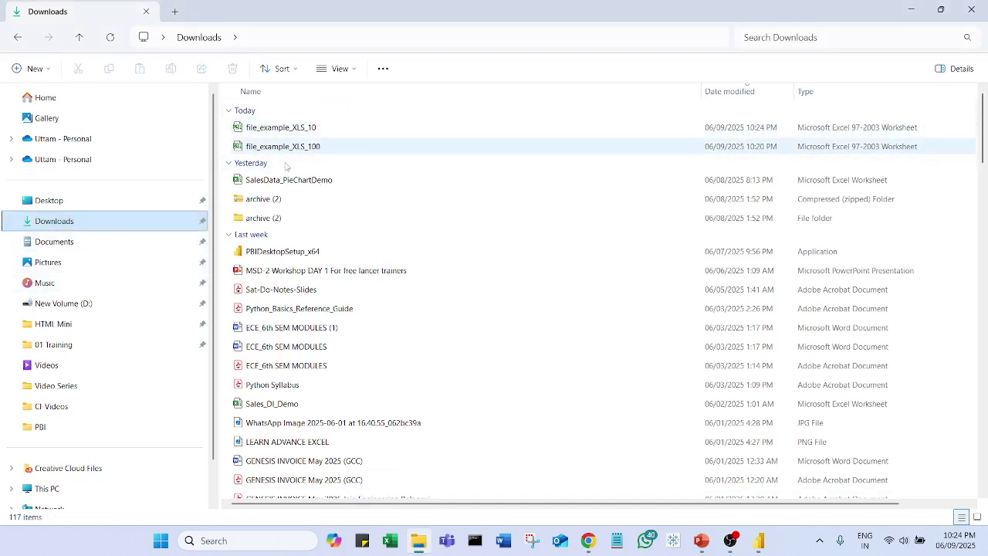
{"action": "double_click", "coordinate": [278, 129]}
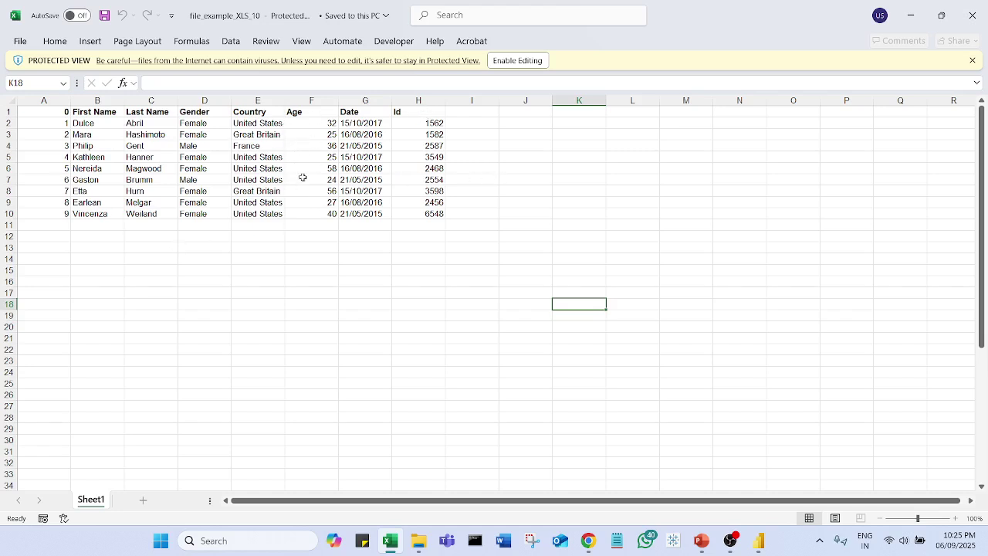
{"action": "key", "text": "alt+Tab"}
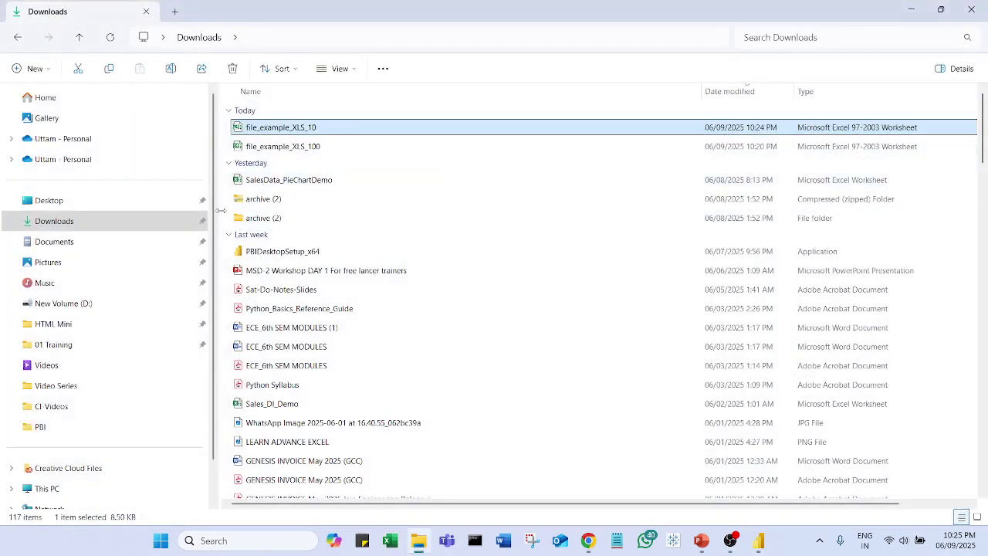